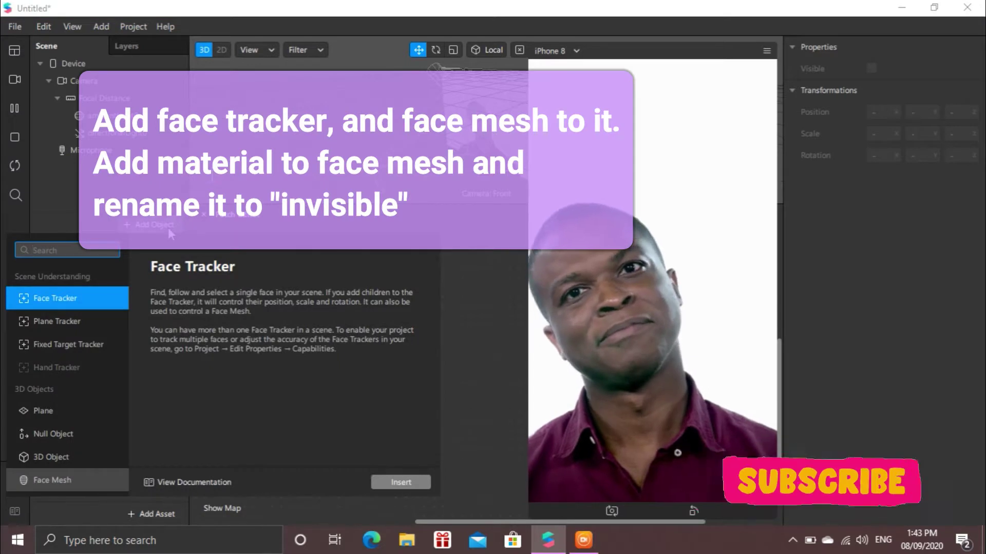
# Step: Add a face tracker to the scene and insert a face mesh as its child
pyautogui.doubleClick(91, 297)
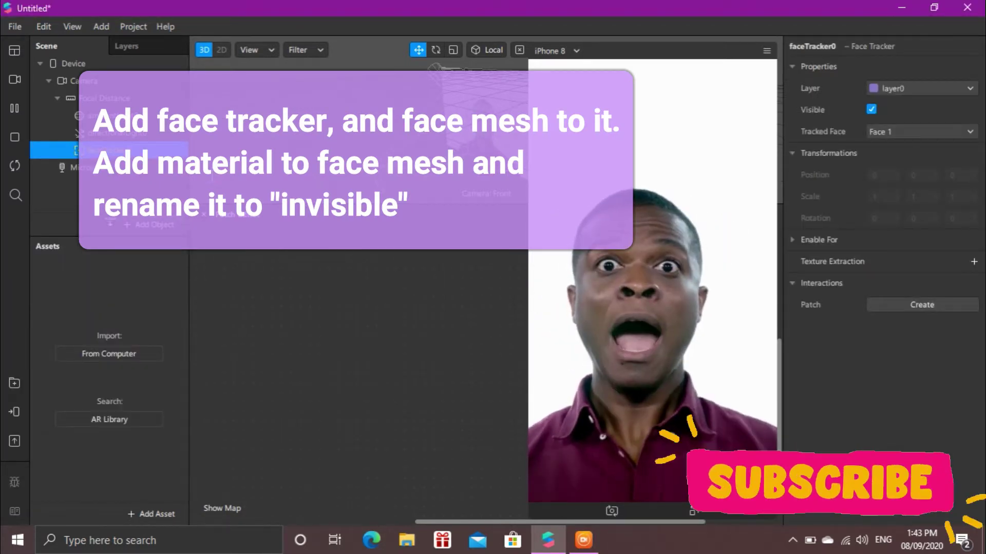
pyautogui.rightClick(144, 154)
pyautogui.moveTo(174, 168)
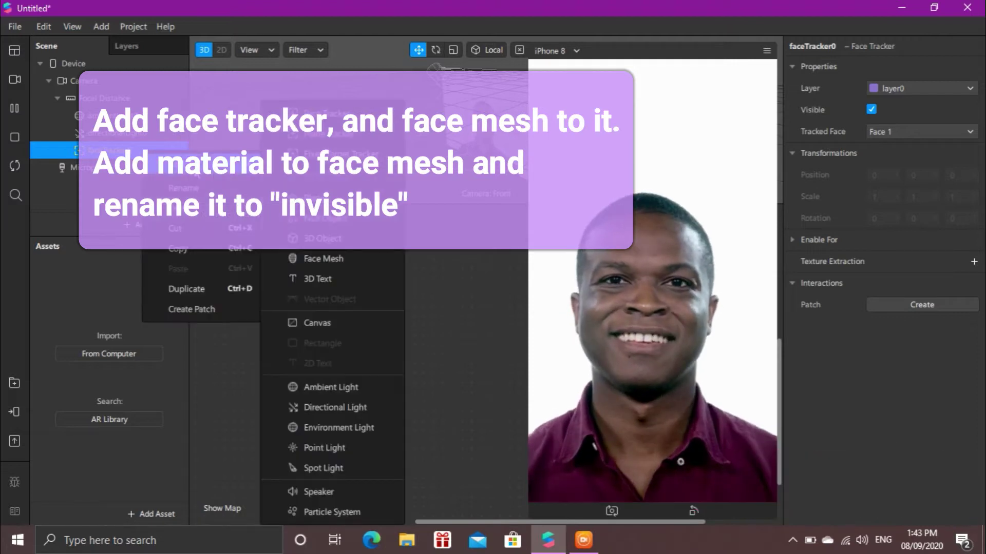
pyautogui.click(320, 260)
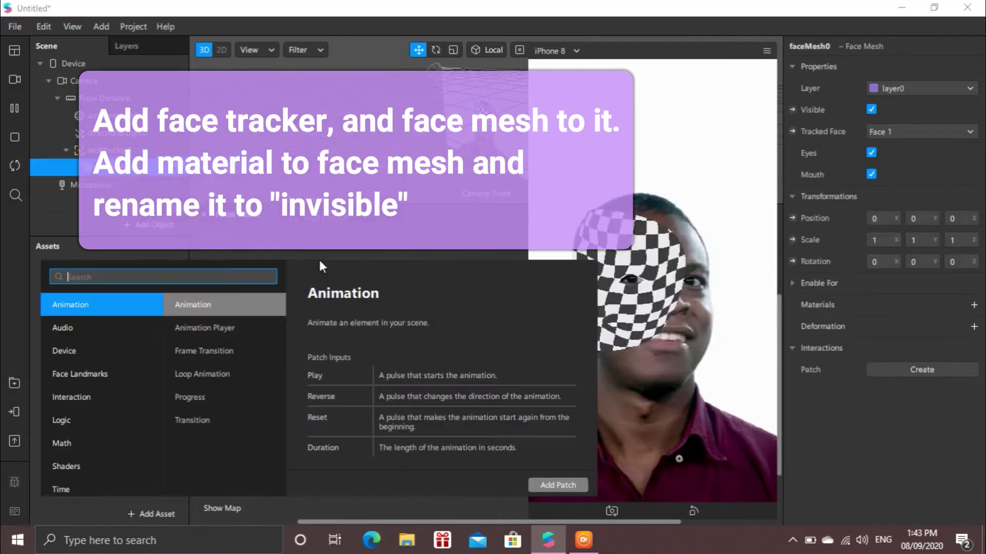
pyautogui.click(407, 238)
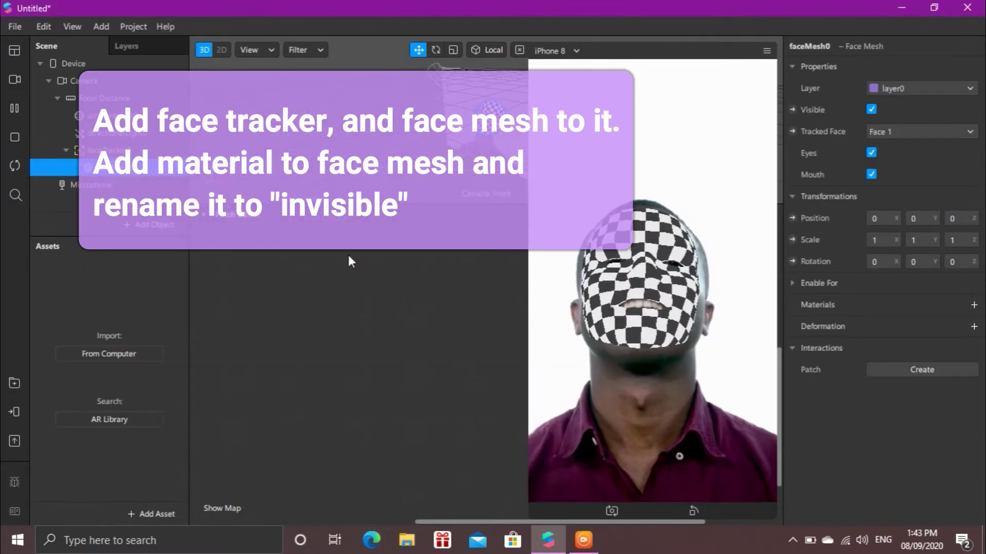
# Step: Create a new material on the face mesh and set the material's opacity to 1%
pyautogui.click(974, 305)
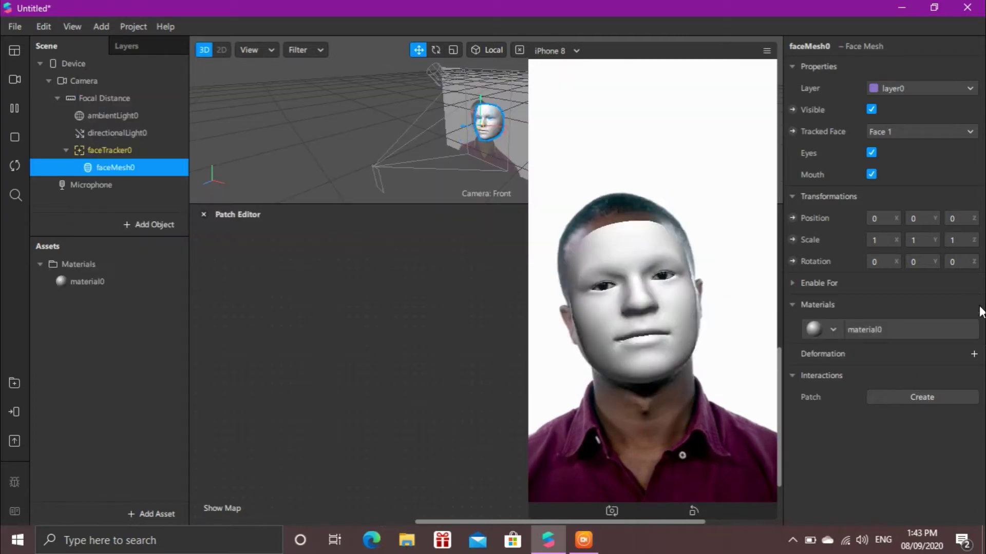
pyautogui.click(154, 276)
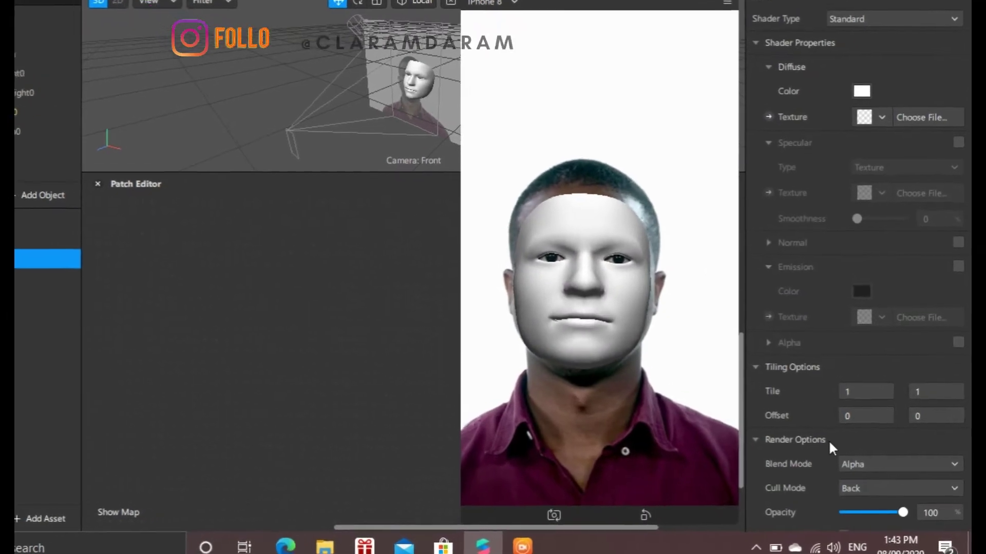
pyautogui.click(945, 513)
pyautogui.press('BackSpace')
pyautogui.press('BackSpace')
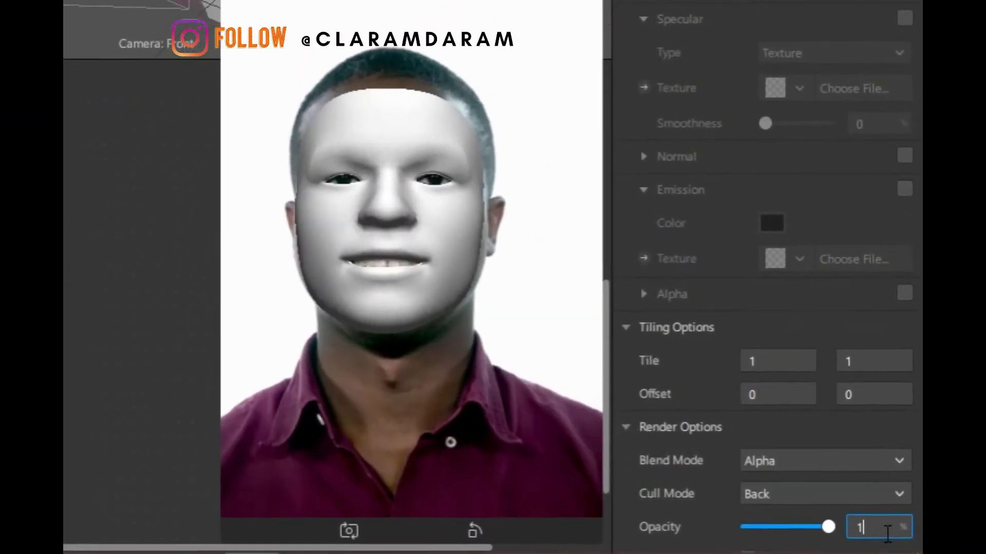
pyautogui.press('BackSpace')
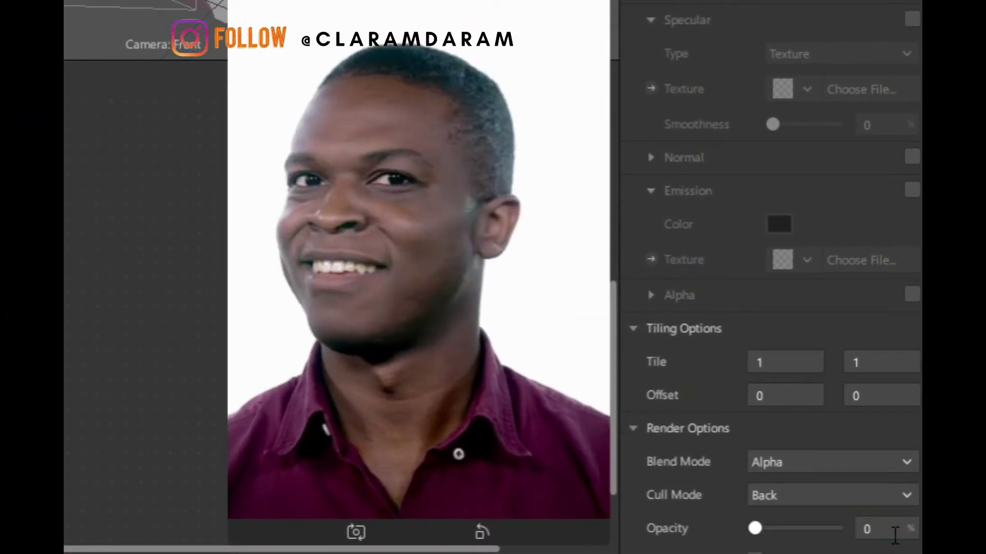
pyautogui.write('1')
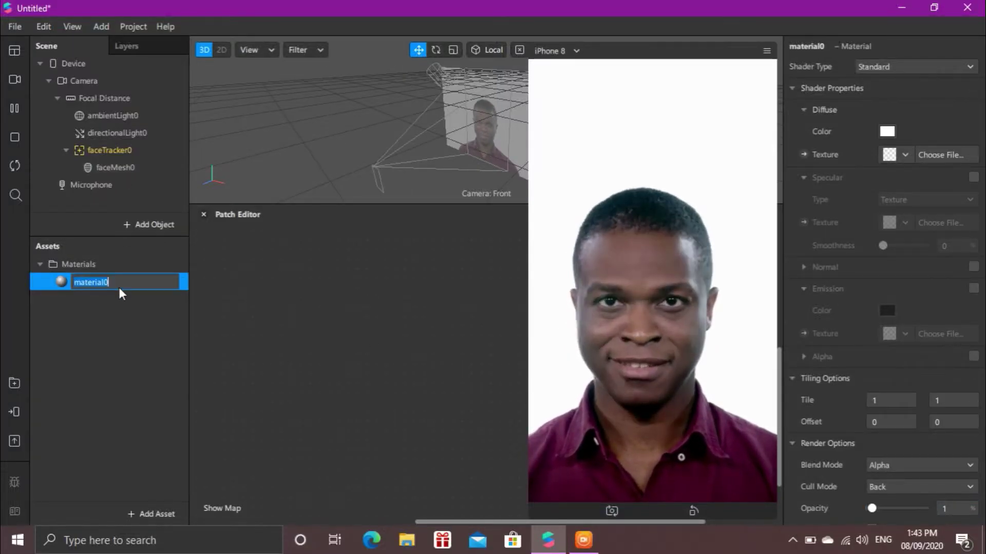
# Step: Rename the face mesh's material to "invisible"
pyautogui.click(119, 287)
pyautogui.write('invi')
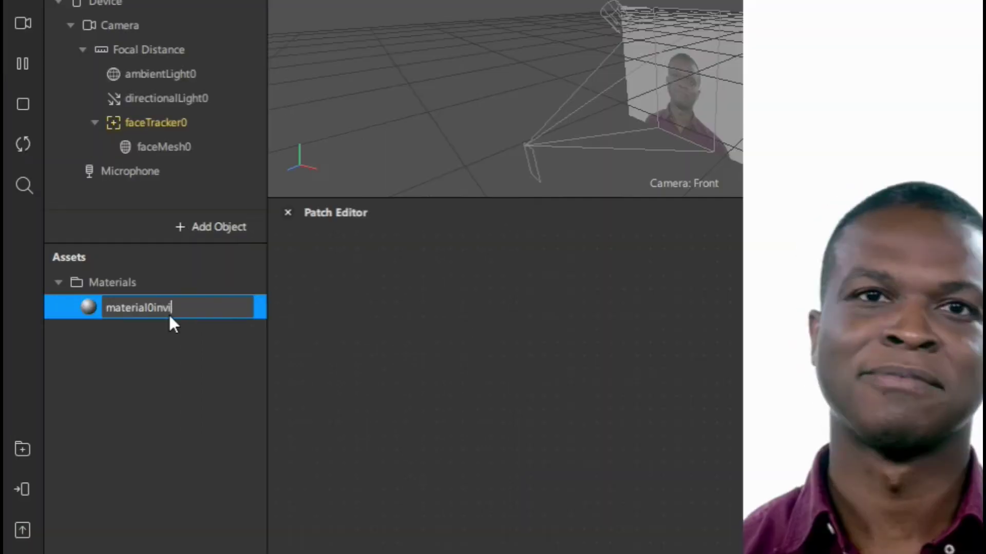
pyautogui.hotkey('ctrl', 'a')
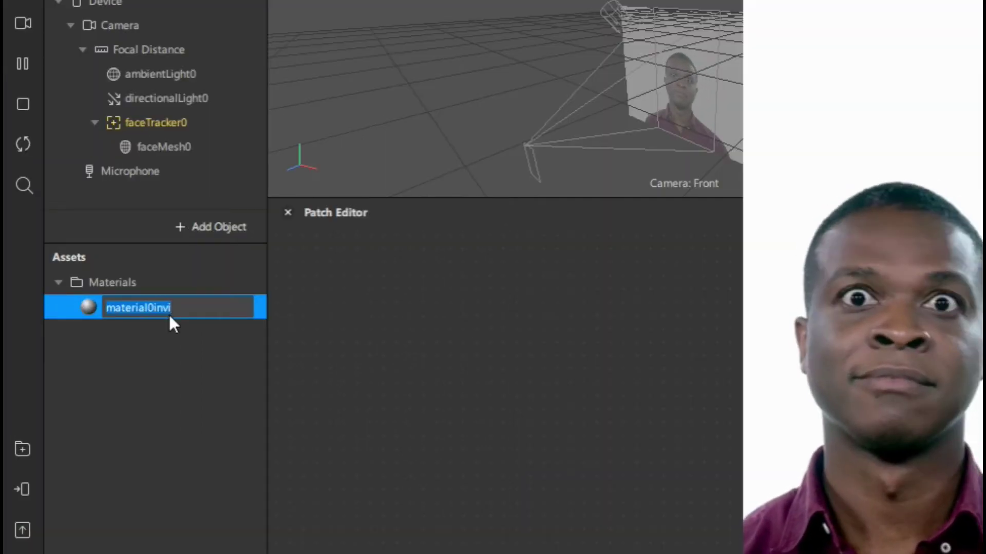
pyautogui.write('in')
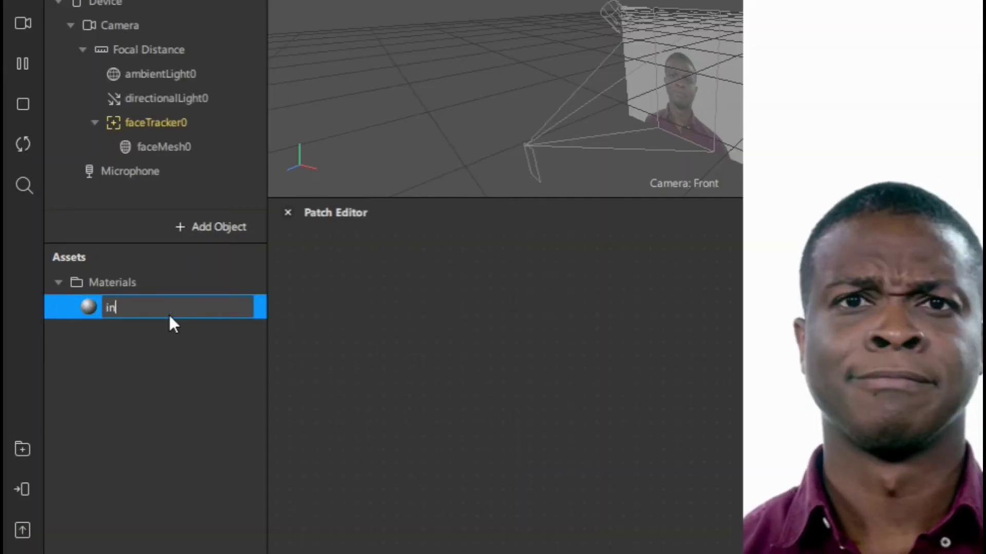
pyautogui.write('visible')
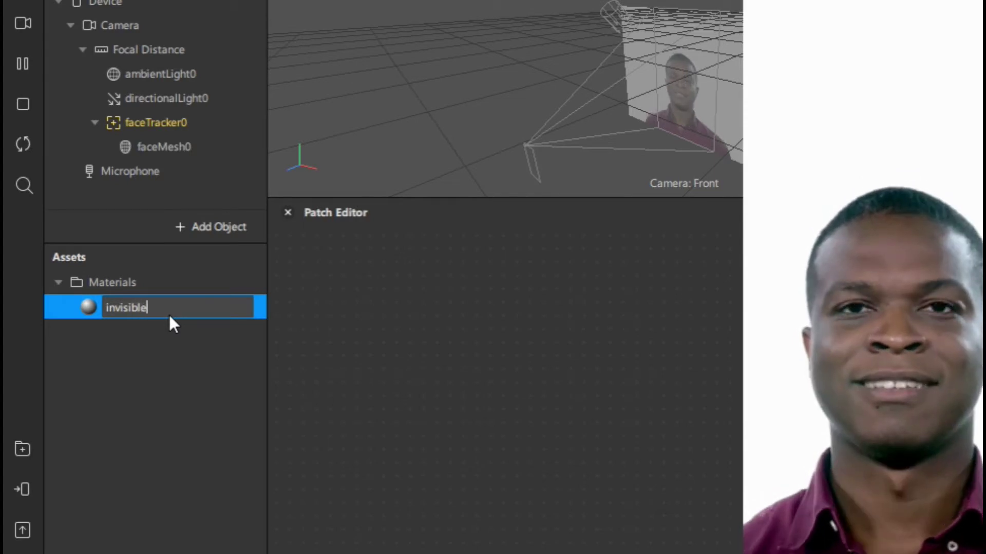
pyautogui.press('Return')
pyautogui.click(226, 335)
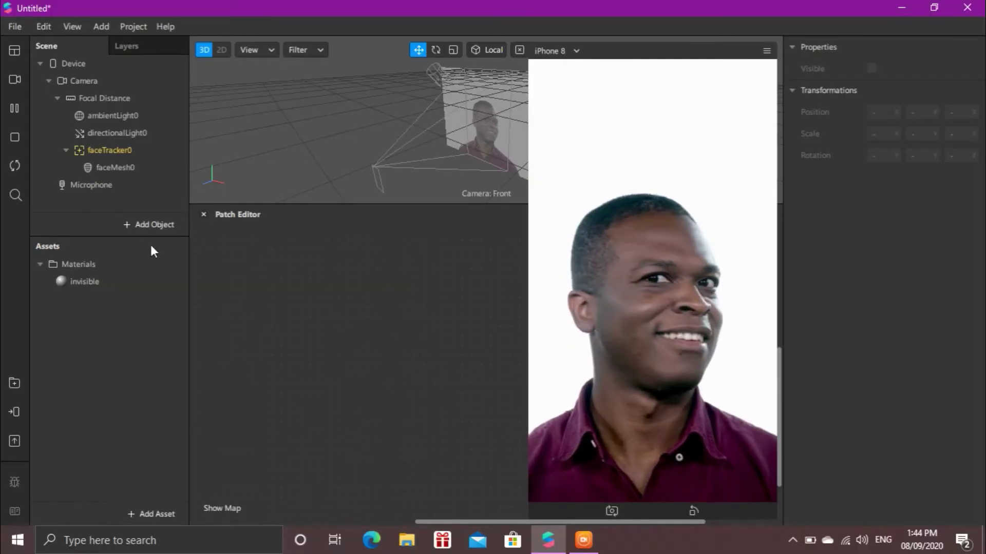
# Step: Import the Iris 3D object from the computer into the project assets
pyautogui.click(157, 514)
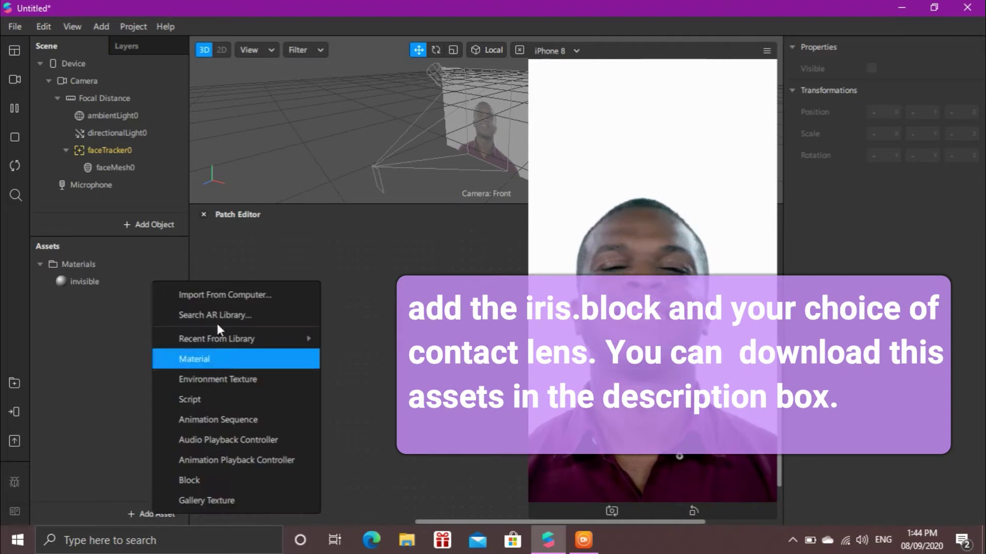
pyautogui.click(226, 296)
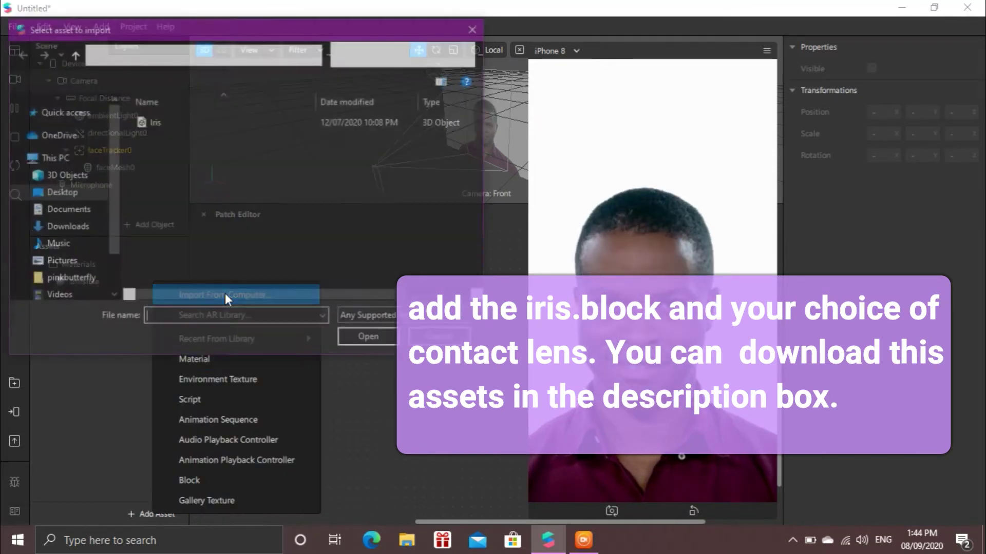
pyautogui.doubleClick(190, 122)
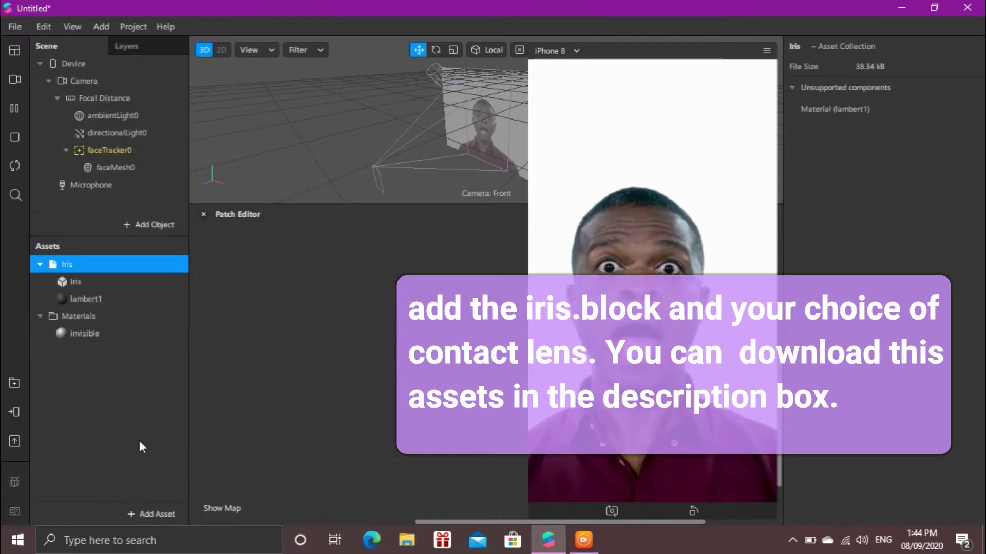
# Step: Import the "grey contaxcts" image from the Downloads folder as a texture and enable No compression for it
pyautogui.click(156, 515)
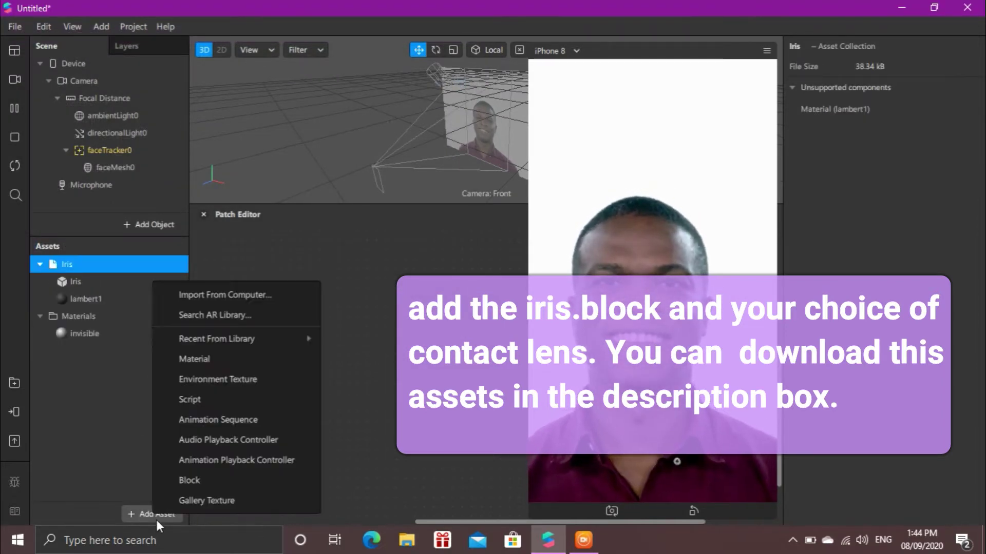
pyautogui.click(235, 295)
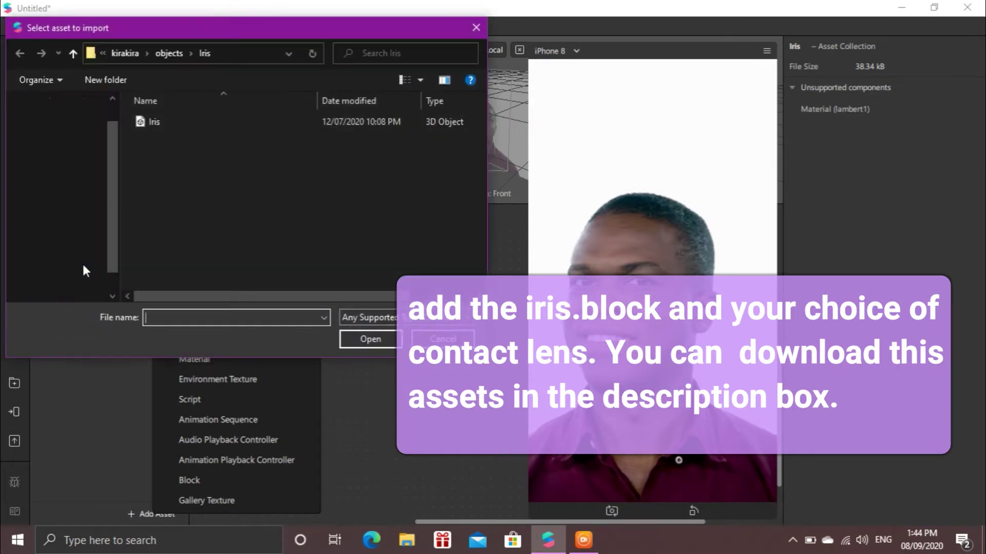
pyautogui.scroll(-1, 89, 213)
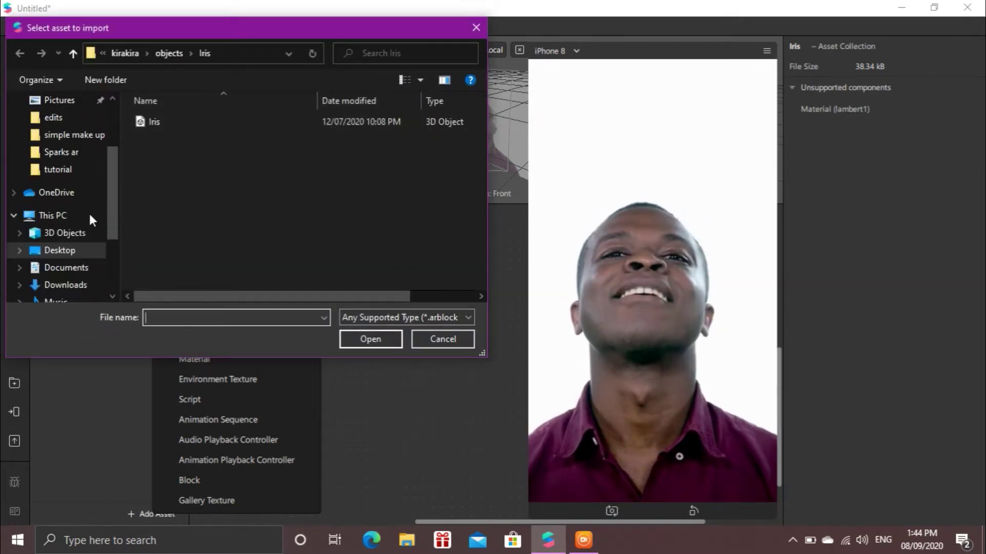
pyautogui.click(76, 284)
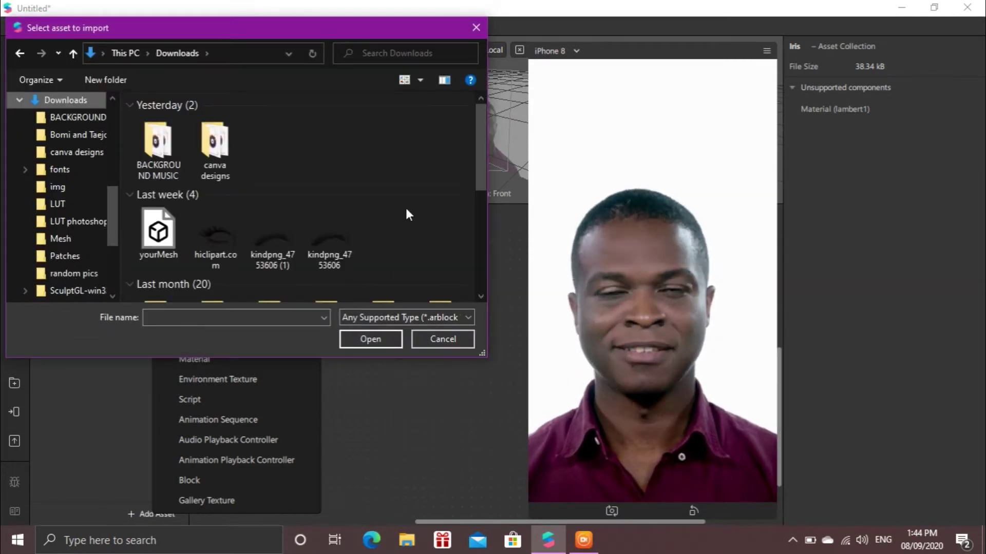
pyautogui.scroll(-5, 373, 198)
pyautogui.doubleClick(379, 121)
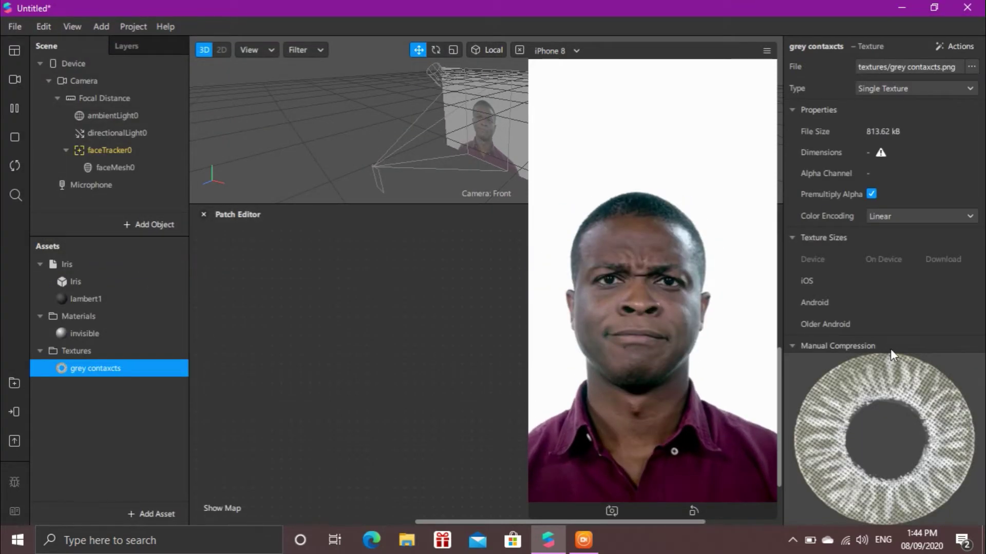
pyautogui.scroll(-5, 900, 278)
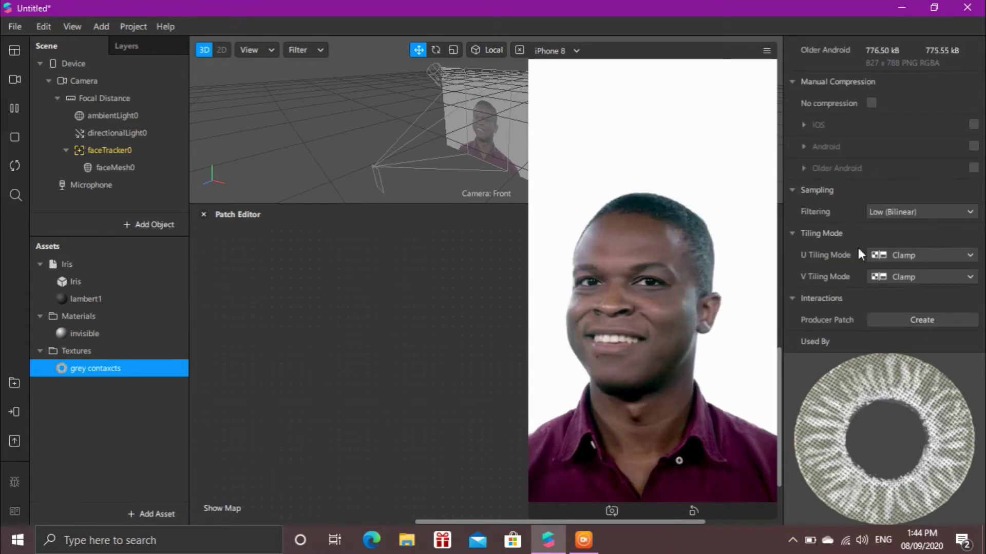
pyautogui.click(872, 104)
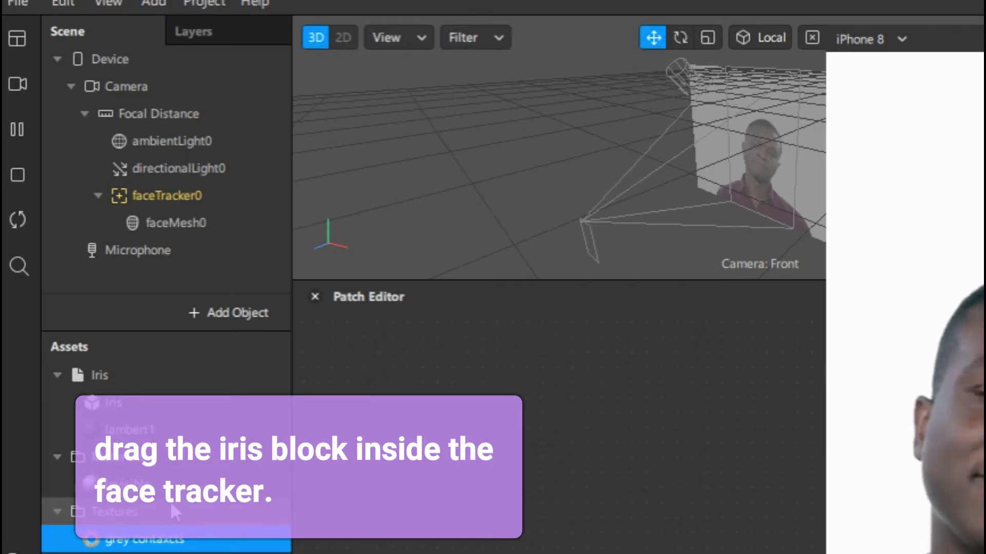
# Step: Place the Iris object inside the face tracker and set the lambert1 material's diffuse texture to grey contaxcts
pyautogui.moveTo(122, 405); pyautogui.dragTo(207, 188)
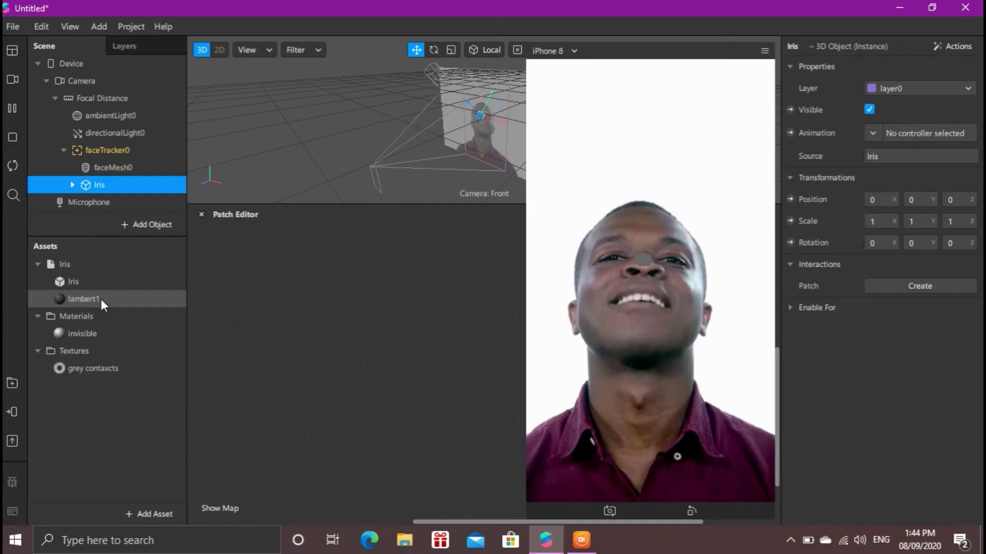
pyautogui.click(100, 299)
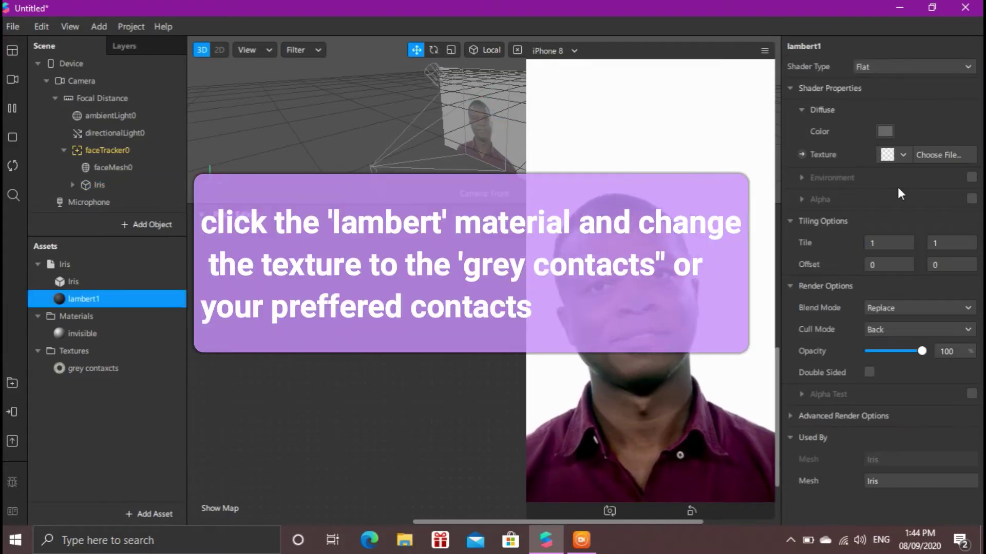
pyautogui.click(902, 151)
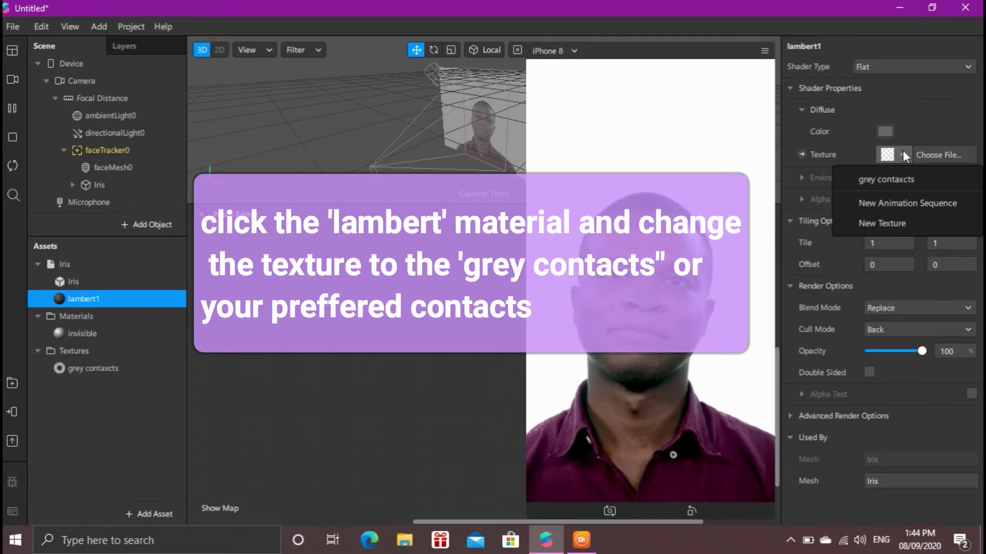
pyautogui.click(895, 180)
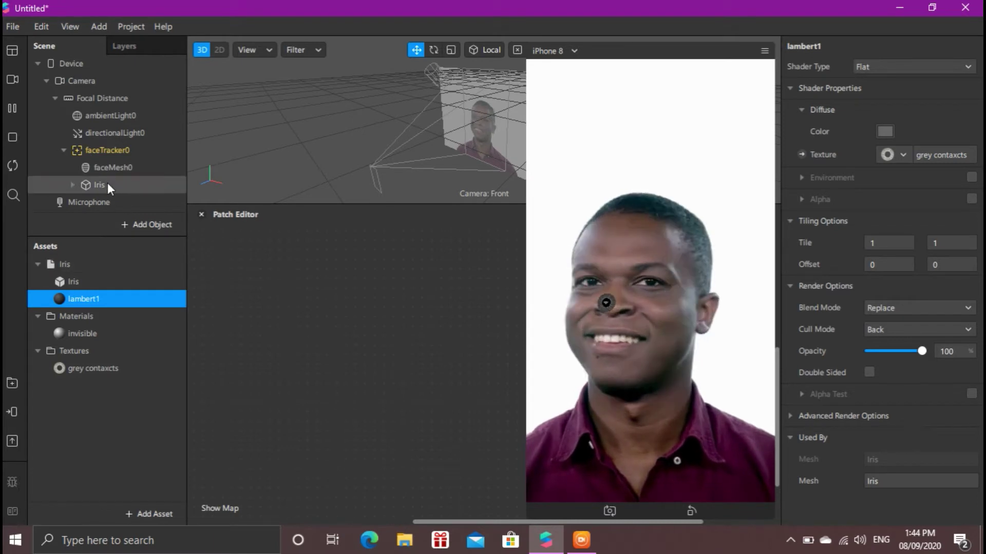
# Step: Add the face tracker's patches to the Patch Editor
pyautogui.moveTo(81, 150); pyautogui.dragTo(218, 296)
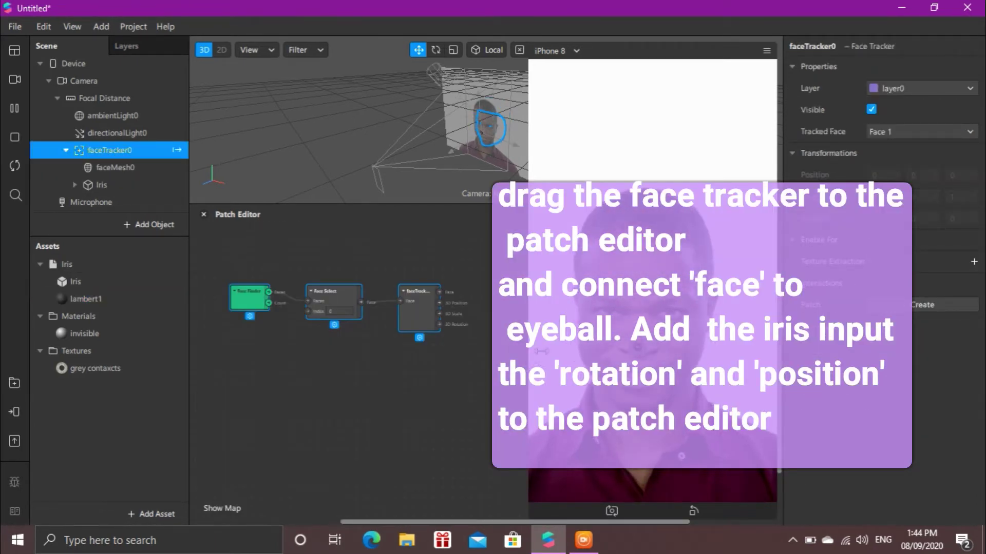
pyautogui.scroll(5, 467, 396)
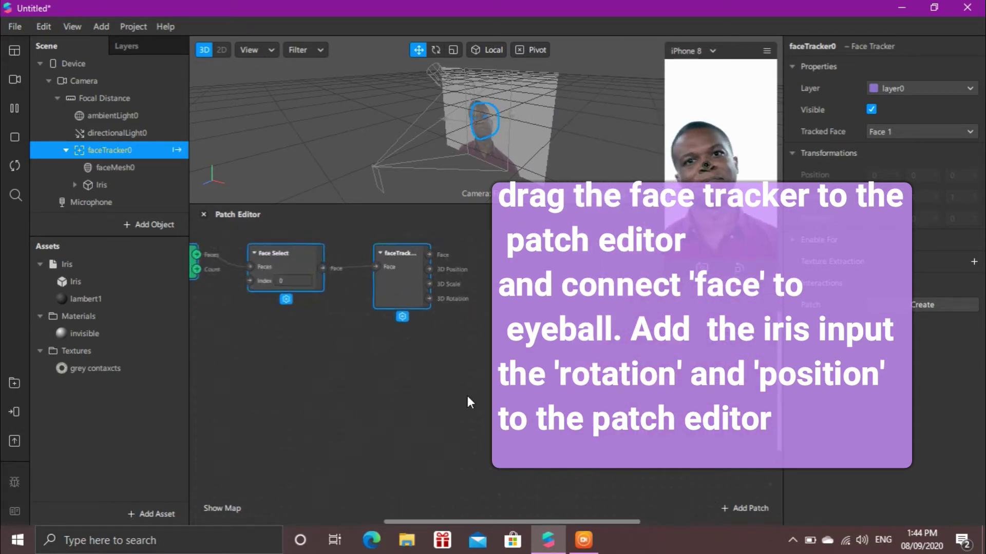
pyautogui.scroll(3, 468, 395)
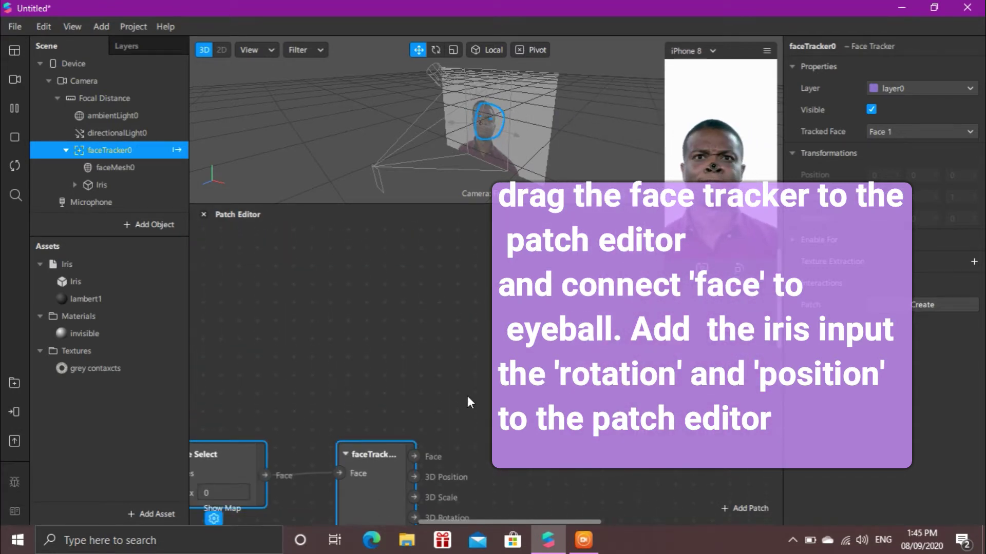
pyautogui.scroll(-5, 467, 396)
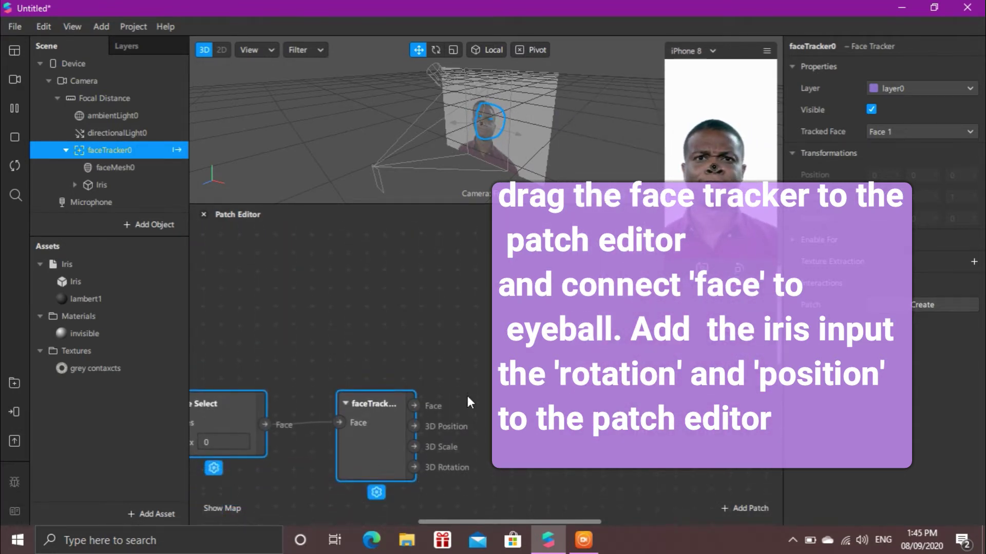
# Step: Create patches for the Iris object's position and rotation, and move the 3D Rotation patch above the 3D Position patch
pyautogui.click(118, 184)
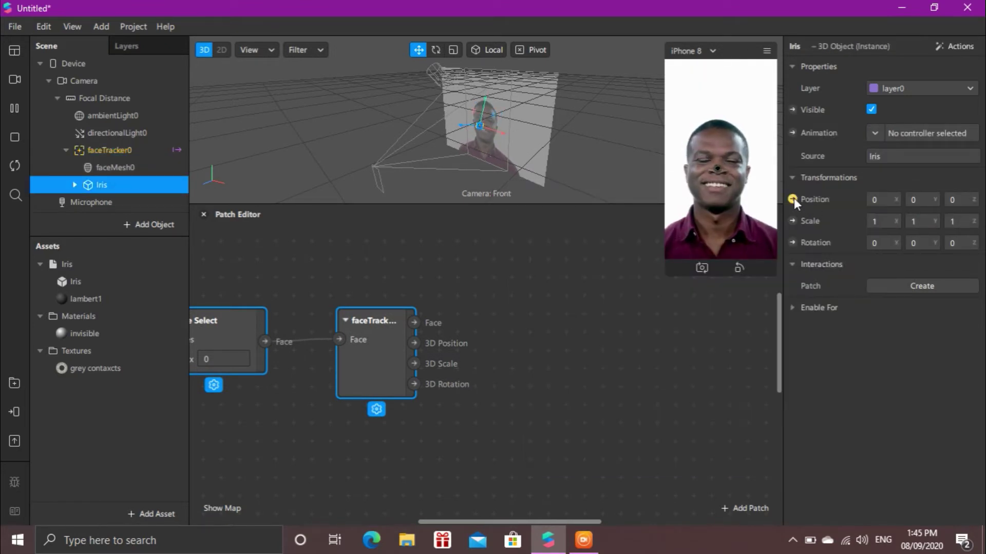
pyautogui.click(794, 198)
pyautogui.click(791, 243)
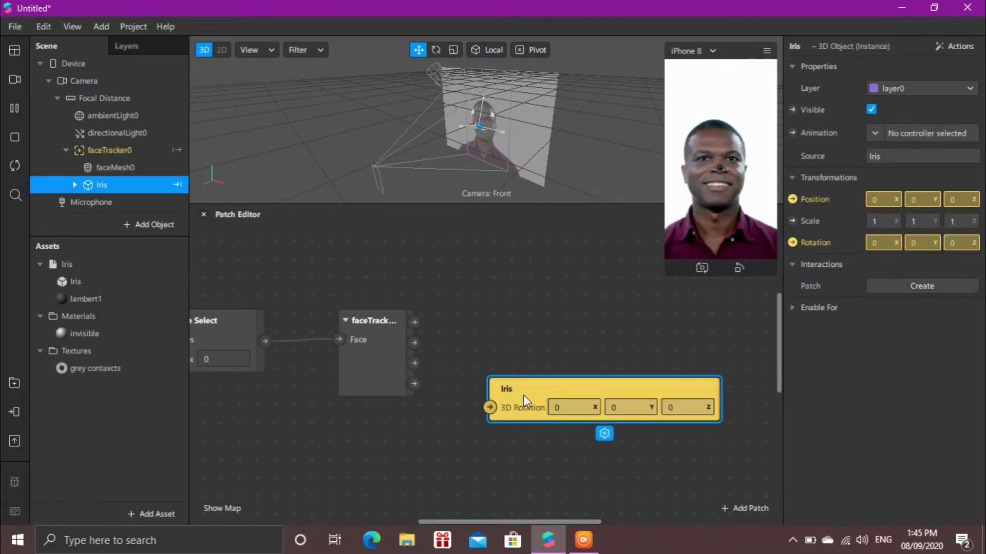
pyautogui.moveTo(523, 395); pyautogui.dragTo(526, 275)
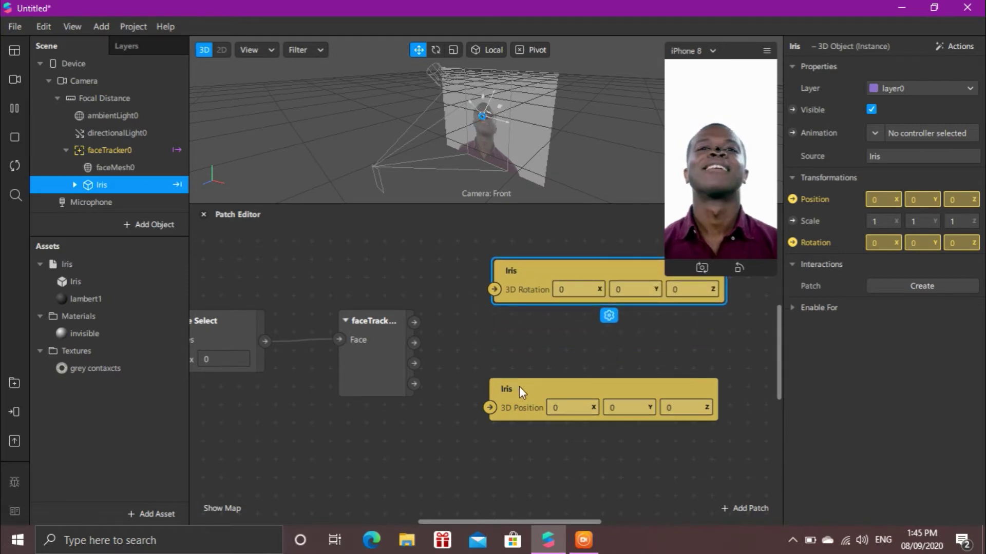
# Step: Place the Iris 3D Position patch beneath the 3D Rotation patch and add an Eyeball patch connected to the face tracker's Face output
pyautogui.moveTo(519, 386); pyautogui.dragTo(523, 314)
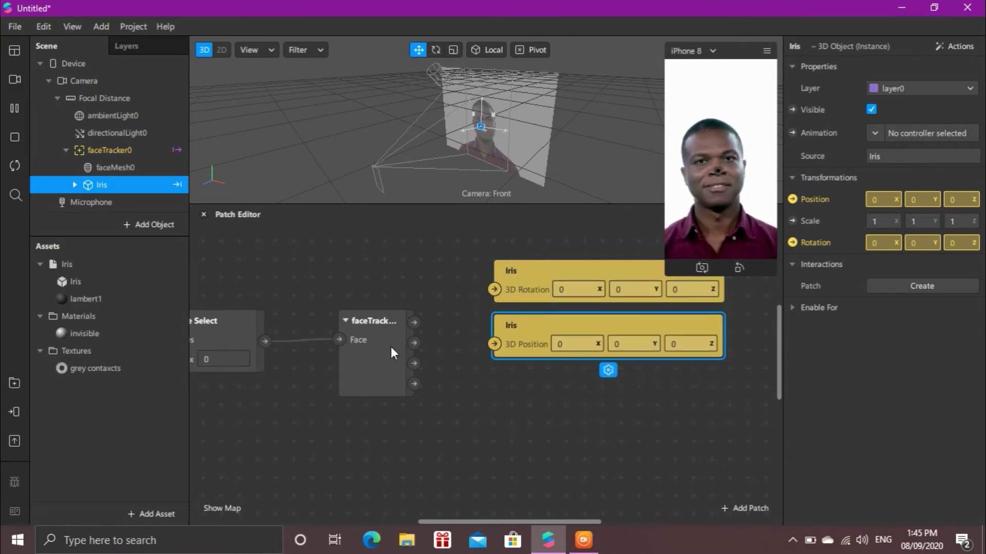
pyautogui.moveTo(390, 347); pyautogui.dragTo(322, 347)
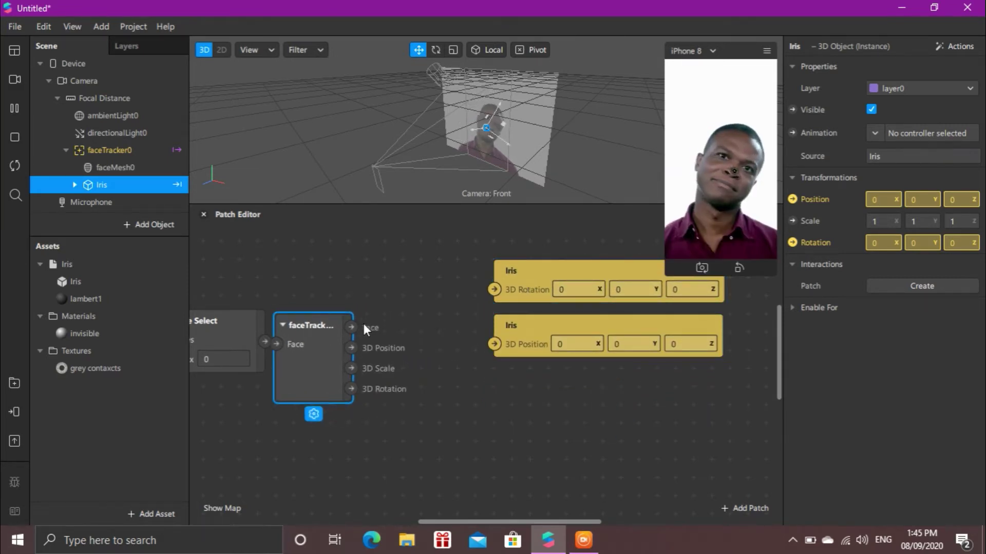
pyautogui.doubleClick(374, 277)
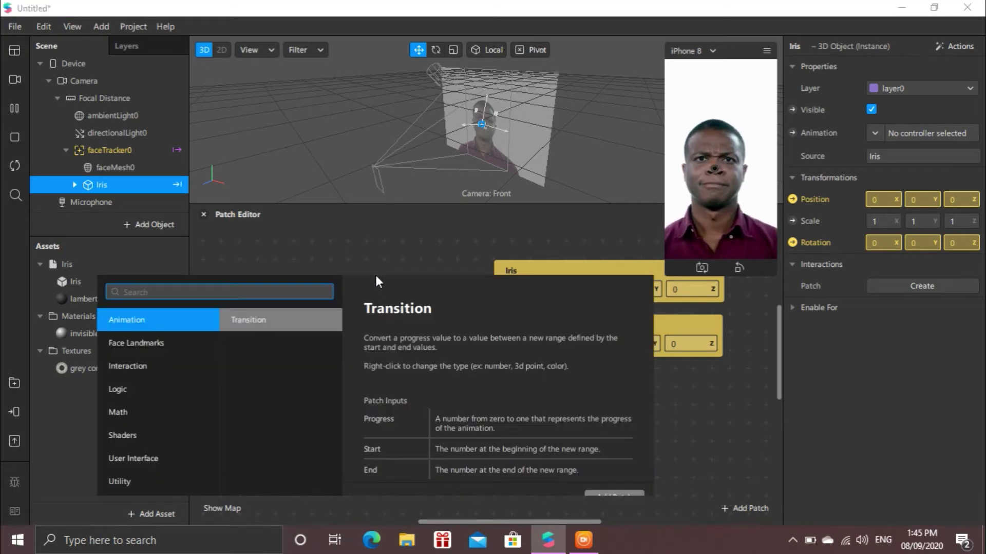
pyautogui.write('eye')
pyautogui.press('Down')
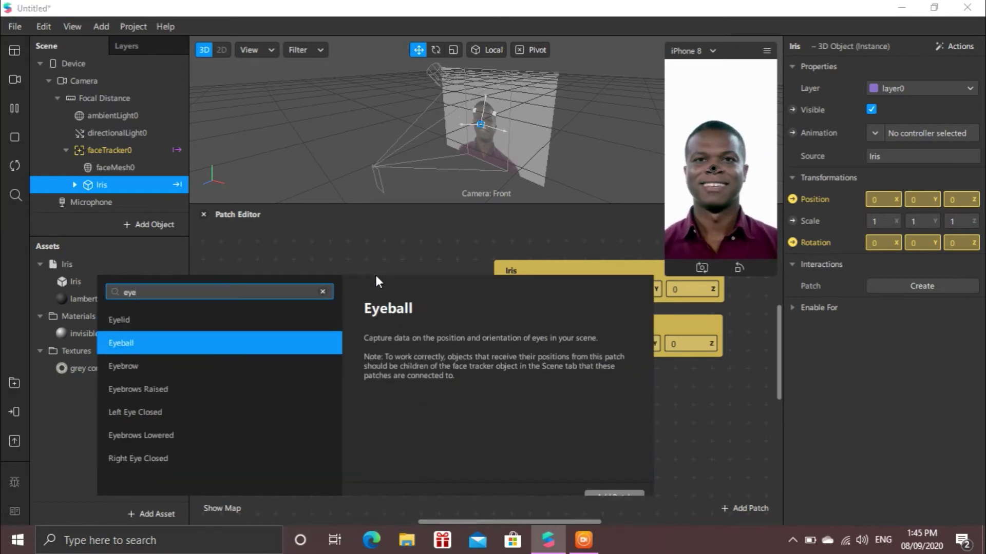
pyautogui.press('Return')
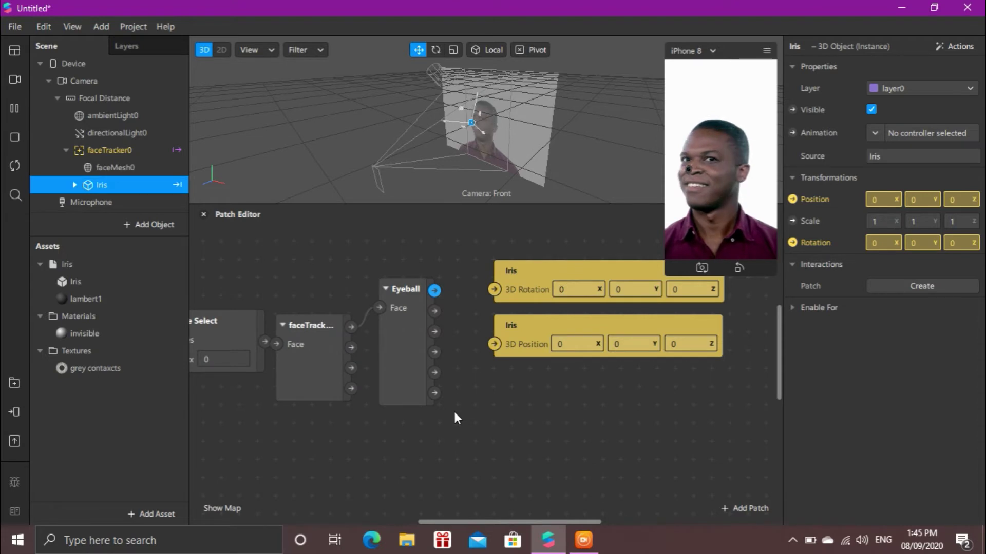
# Step: Connect the Eyeball patch's Left Iris Position to the Iris 3D Position and its Left Eyeball Rotation to the Iris 3D Rotation
pyautogui.hotkey('ctrl', 'a')
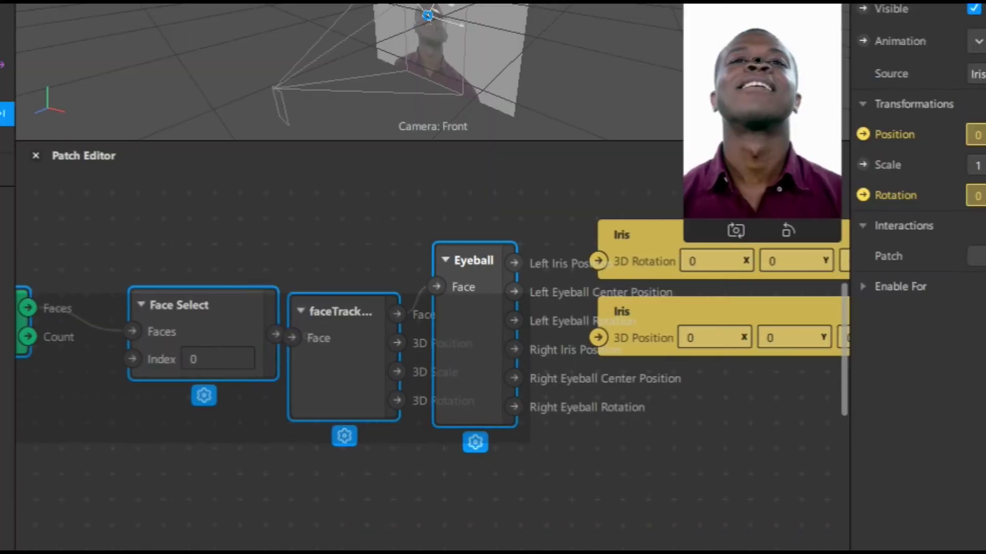
pyautogui.moveTo(154, 325); pyautogui.dragTo(1, 319)
pyautogui.click(481, 489)
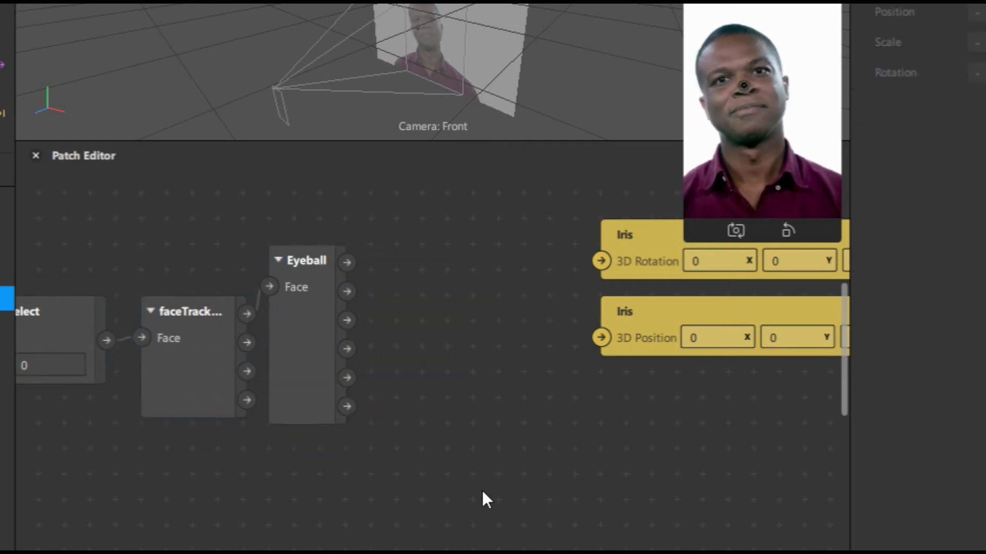
pyautogui.click(328, 295)
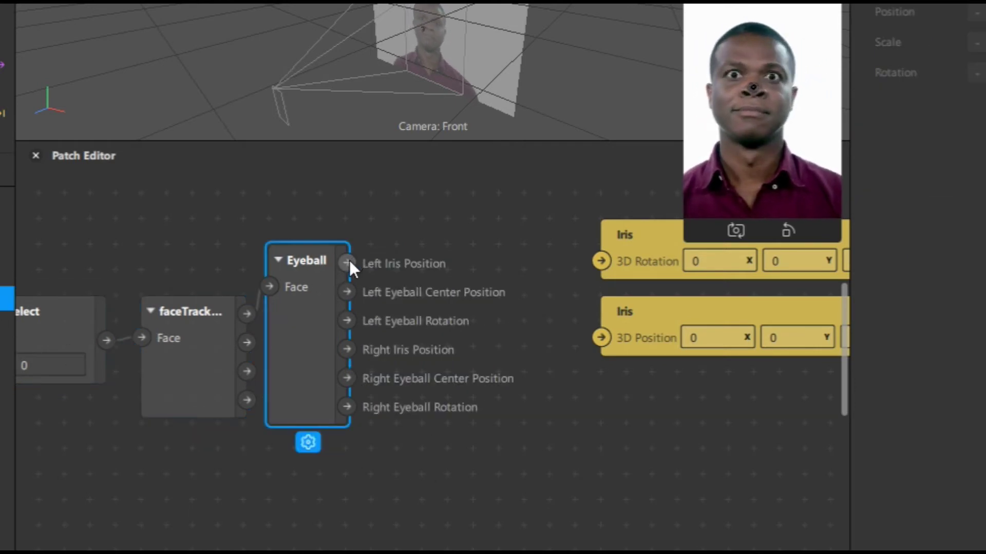
pyautogui.moveTo(348, 258); pyautogui.dragTo(610, 339)
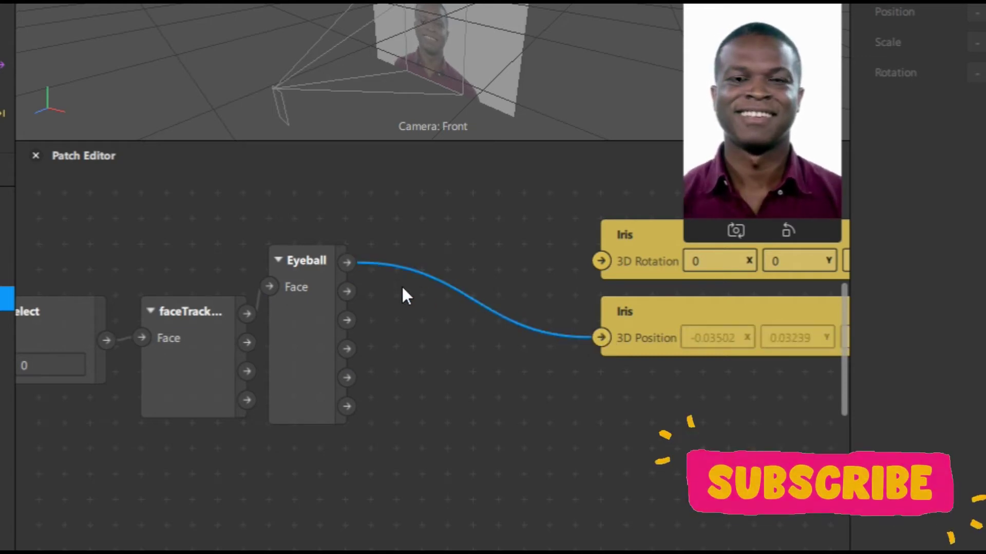
pyautogui.moveTo(347, 320); pyautogui.dragTo(602, 260)
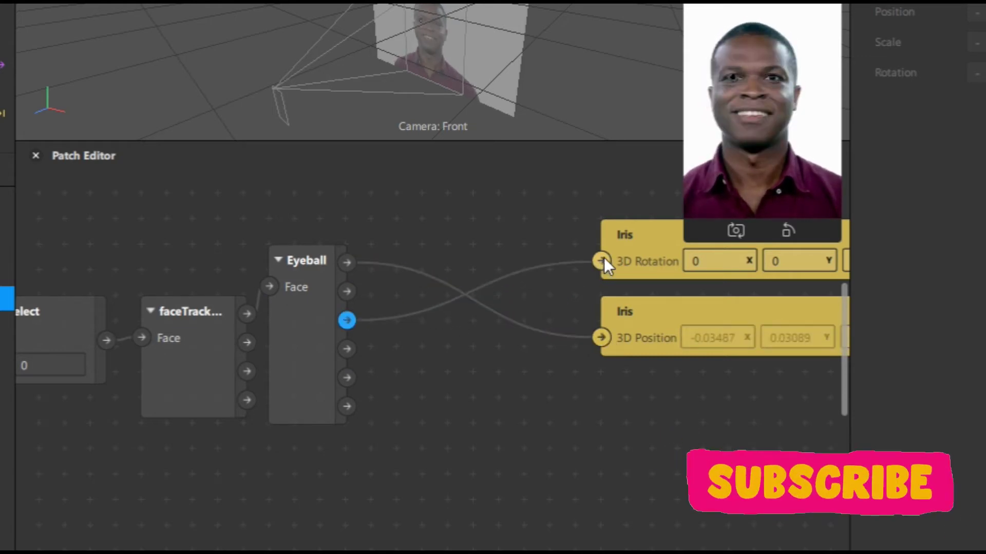
# Step: Align the two Iris patches closer to the Eyeball patch and check the lens in an enlarged device preview
pyautogui.moveTo(620, 306); pyautogui.dragTo(556, 310)
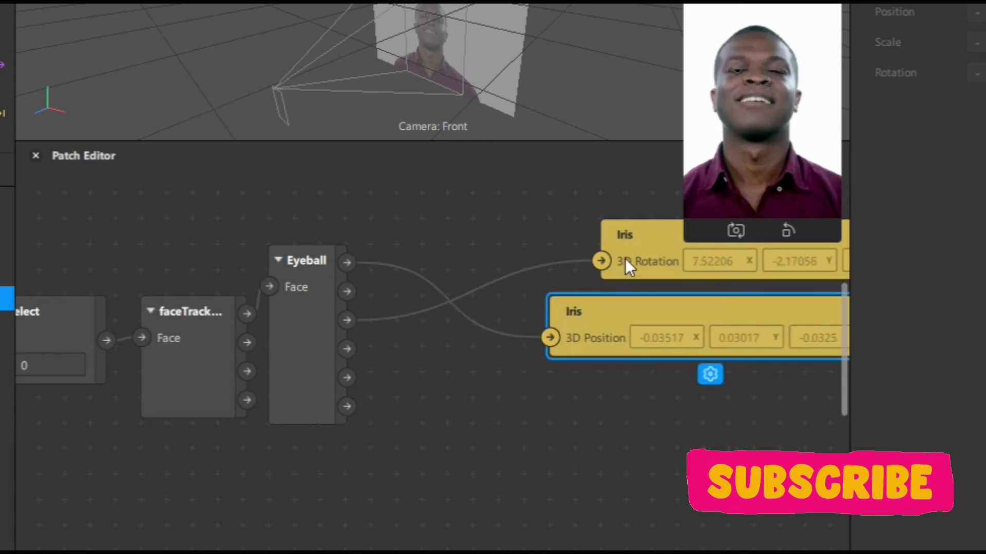
pyautogui.moveTo(621, 259); pyautogui.dragTo(563, 258)
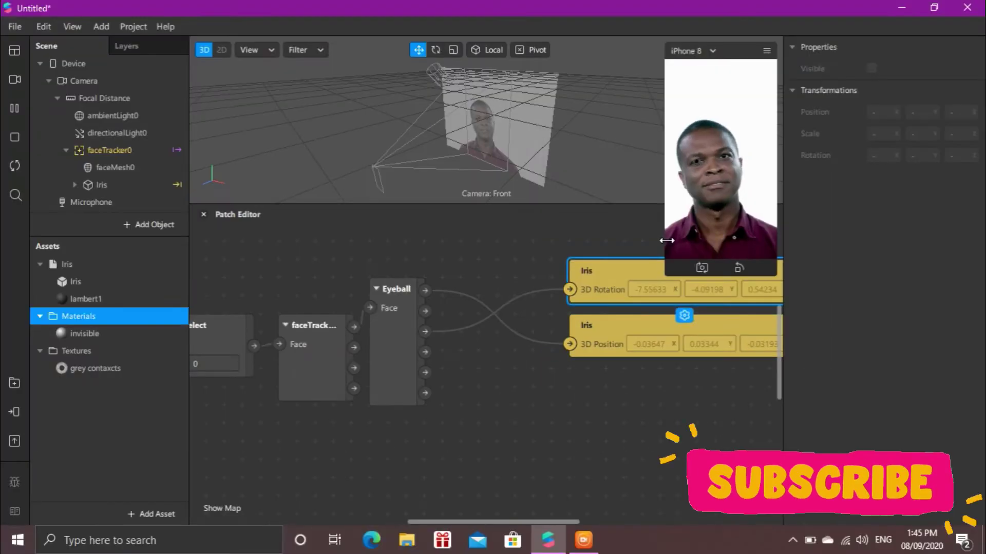
pyautogui.moveTo(680, 247); pyautogui.dragTo(480, 487)
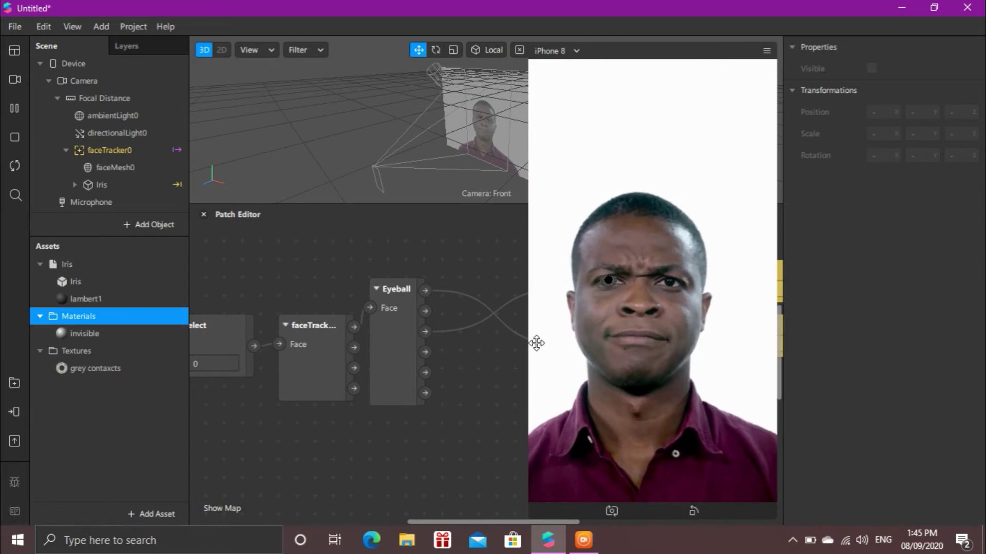
pyautogui.moveTo(531, 342); pyautogui.dragTo(680, 132)
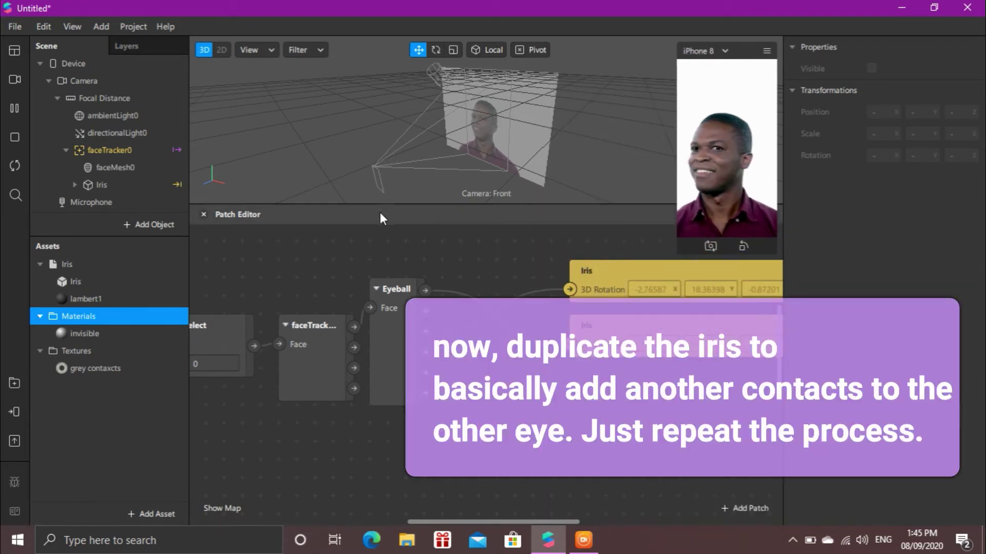
# Step: Duplicate the Iris object for the other eye and create patches for the duplicate's position and rotation
pyautogui.click(144, 184)
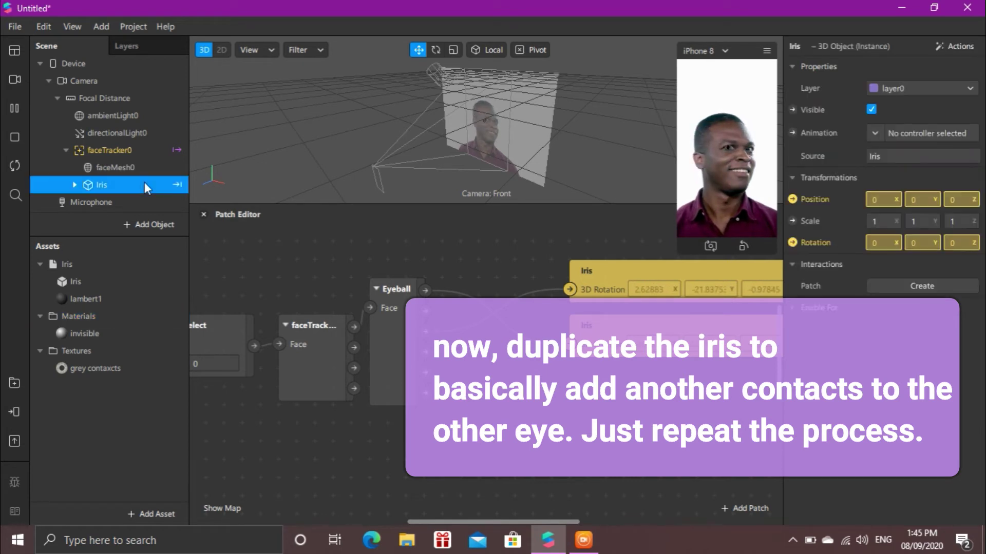
pyautogui.rightClick(144, 184)
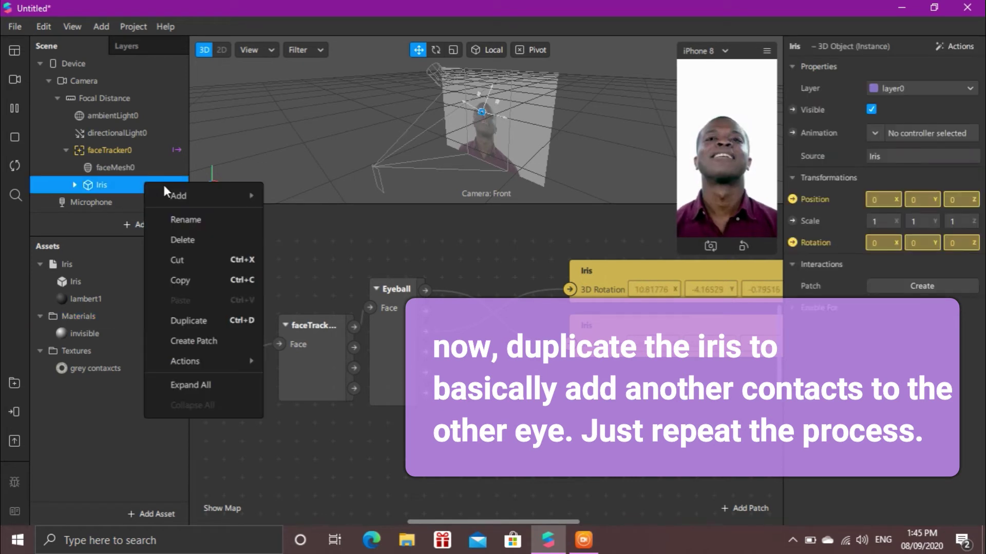
pyautogui.click(207, 319)
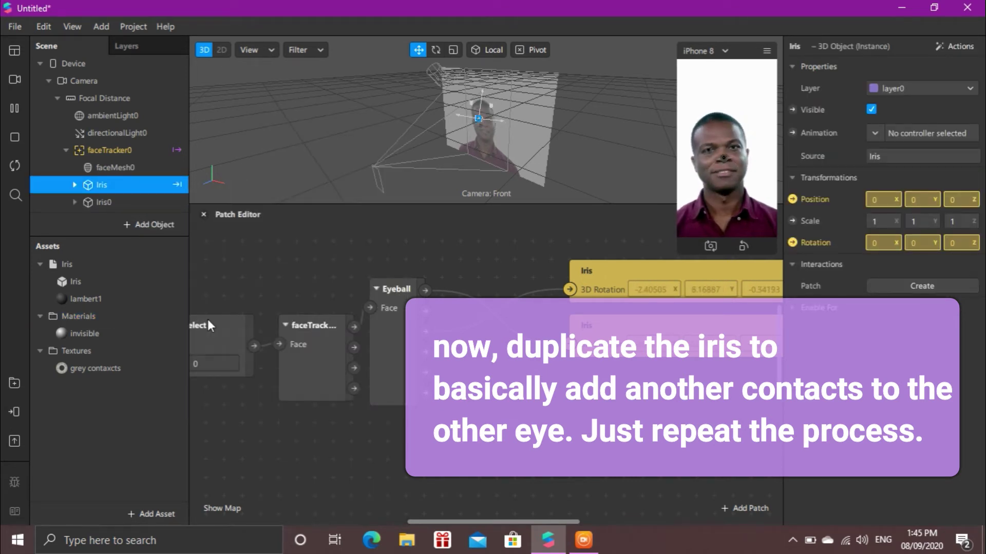
pyautogui.click(128, 203)
pyautogui.click(792, 200)
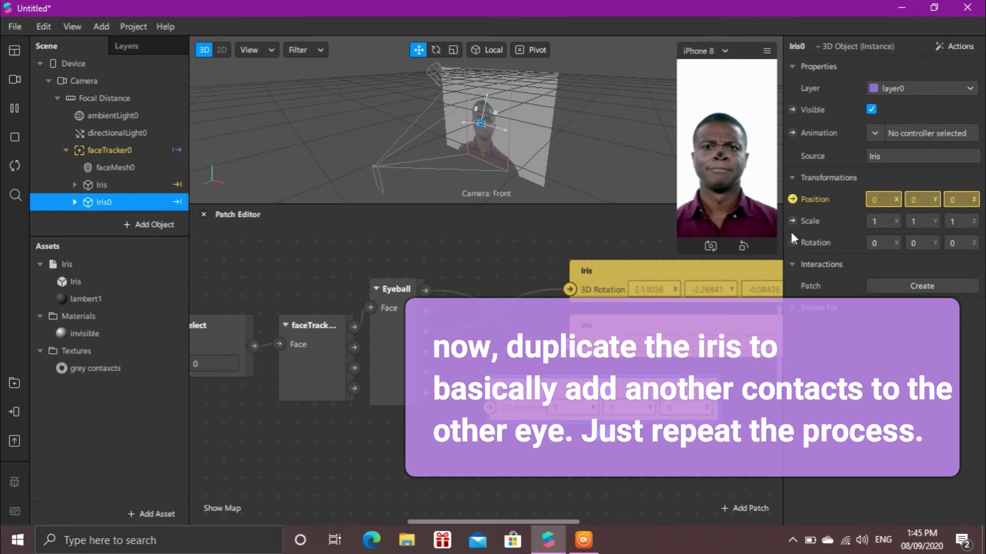
pyautogui.click(792, 242)
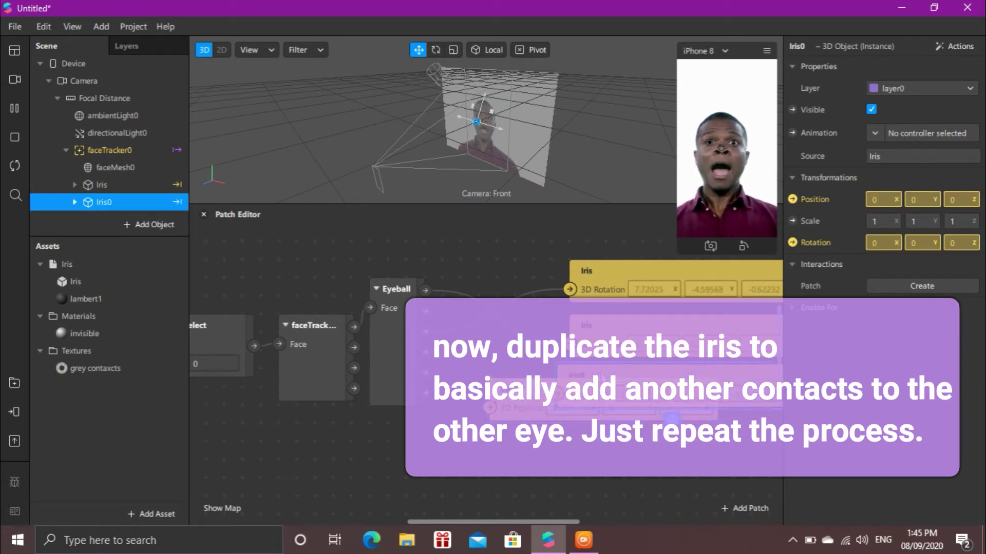
# Step: Stack the Iris0 patches below the Iris ones, feeding 3D Position from Right Iris Position and 3D Rotation from Right Eyeball Rotation
pyautogui.moveTo(603, 401); pyautogui.dragTo(594, 472)
pyautogui.moveTo(539, 412); pyautogui.dragTo(627, 402)
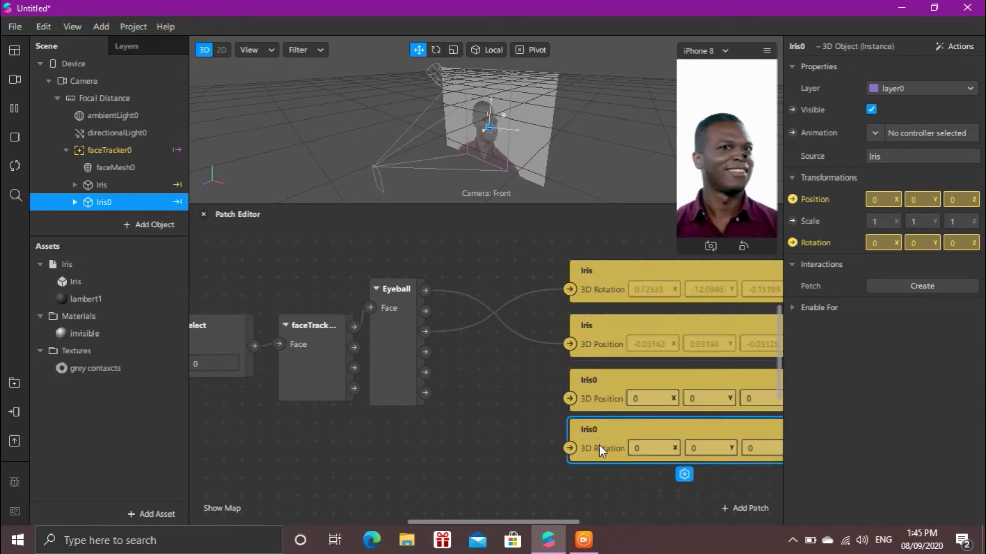
pyautogui.moveTo(425, 353); pyautogui.dragTo(559, 436)
pyautogui.moveTo(425, 394); pyautogui.dragTo(569, 399)
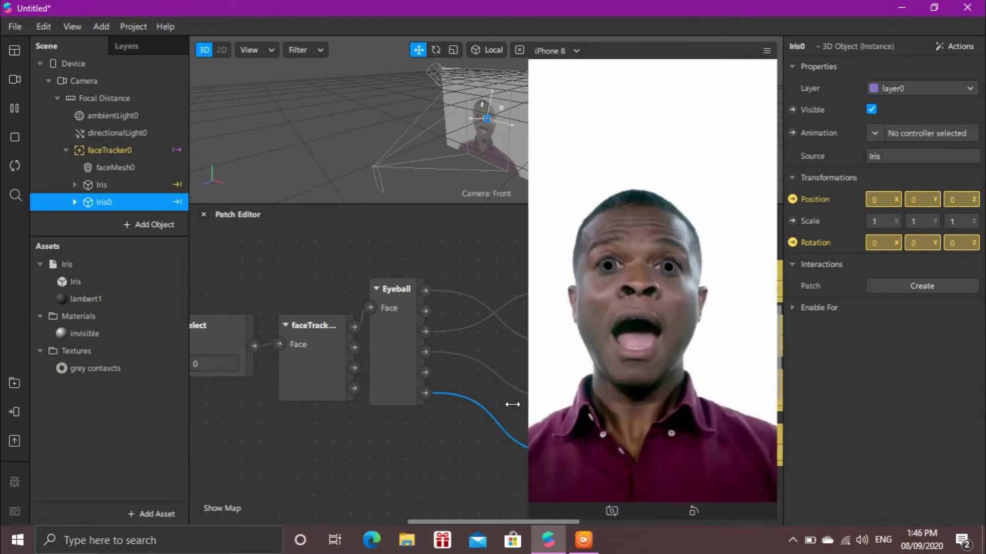
# Step: Set the scale of Iris0 to 0.75 on the X, Y and Z axes
pyautogui.click(881, 221)
pyautogui.write('0.75')
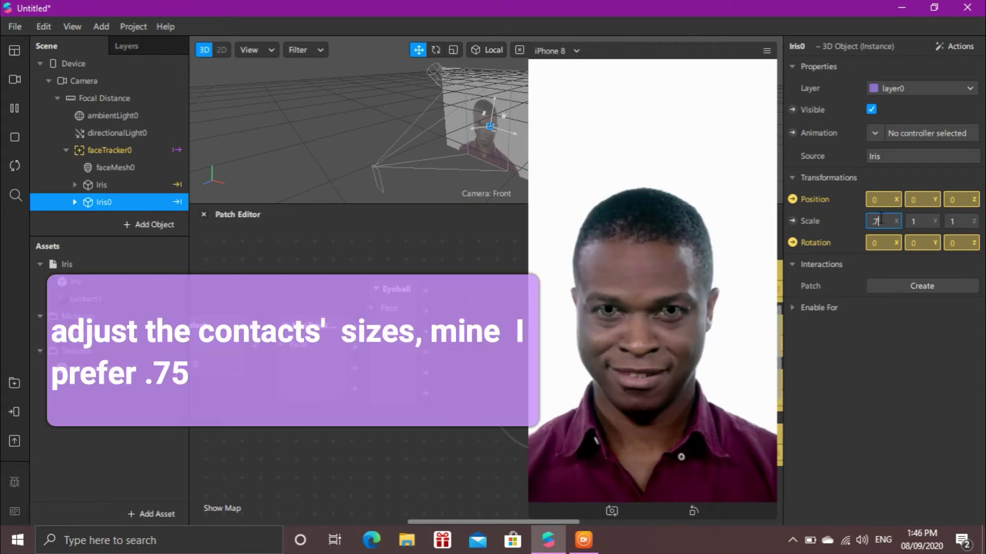
pyautogui.press('Return')
pyautogui.click(928, 222)
pyautogui.write('0.75')
pyautogui.click(963, 221)
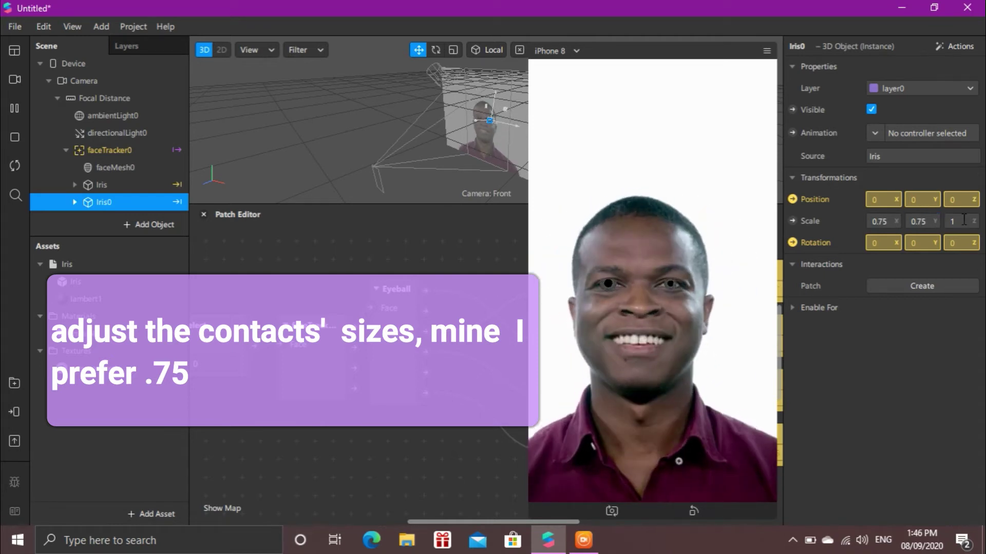
pyautogui.write('0.75')
# Step: Set the scale of the original Iris object to 0.75 on all three axes to match its duplicate
pyautogui.click(101, 184)
pyautogui.click(882, 221)
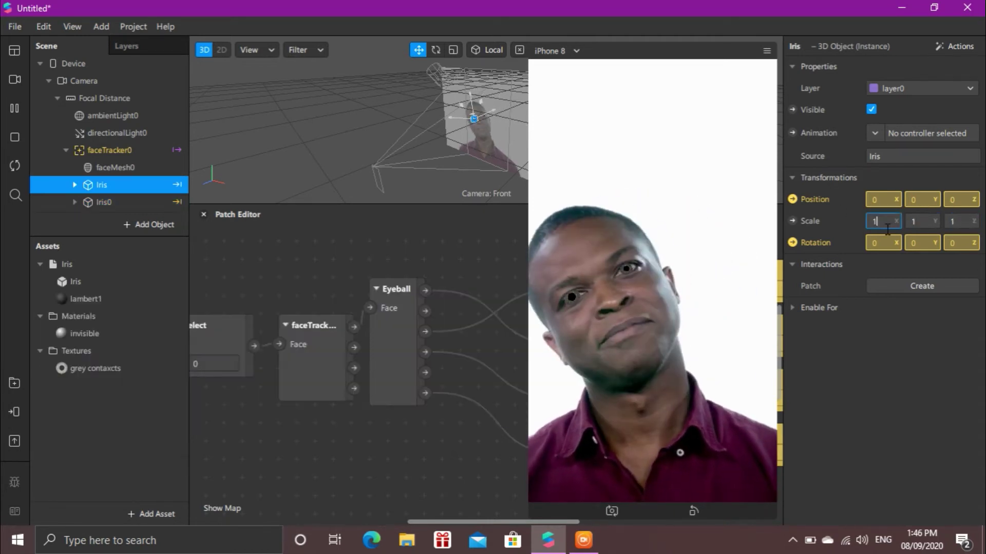
pyautogui.write('.75')
pyautogui.press('Return')
pyautogui.click(918, 221)
pyautogui.write('0.75')
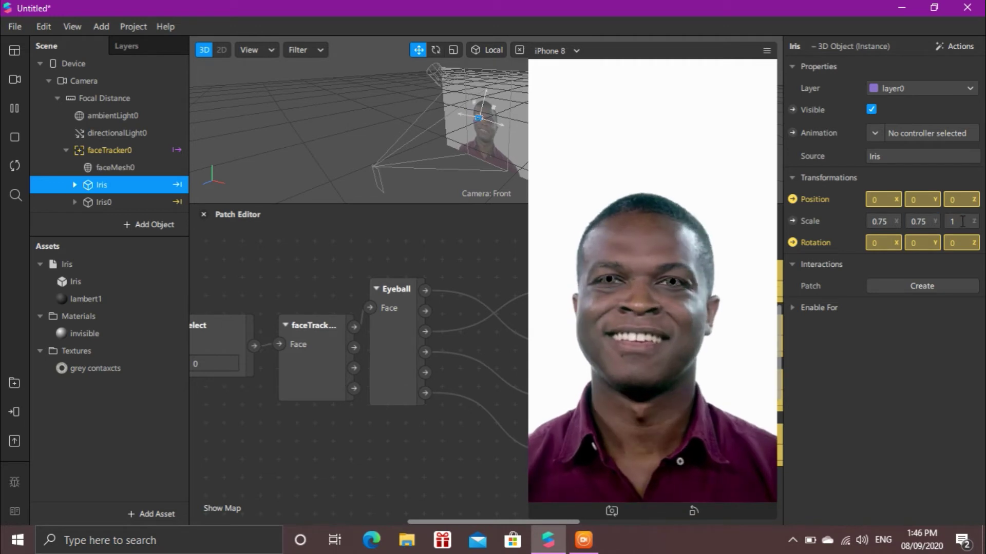
pyautogui.click(963, 221)
pyautogui.write('0.75')
pyautogui.press('Return')
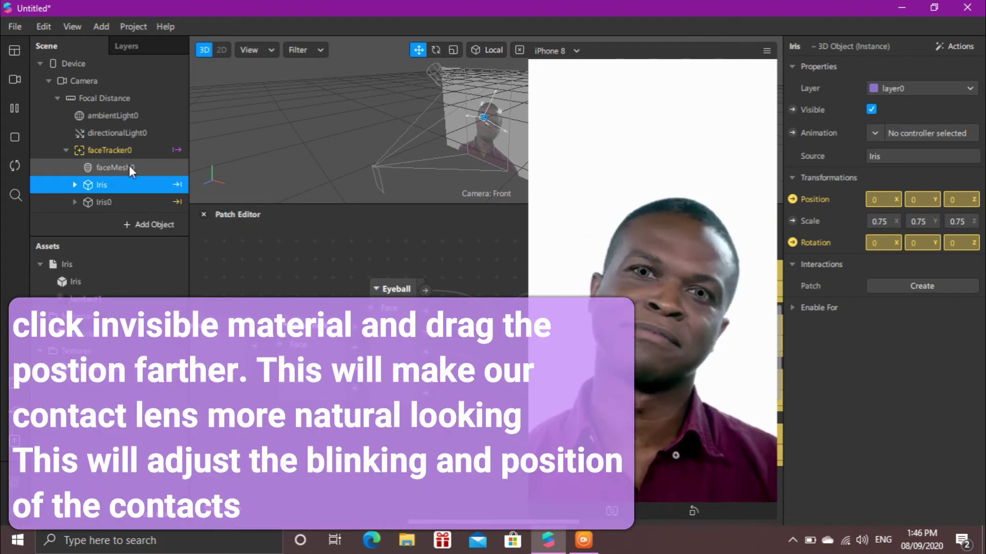
# Step: Pause the preview video and shift faceMesh0 slightly along its Z axis in the enlarged viewport, to about 0.002
pyautogui.click(128, 166)
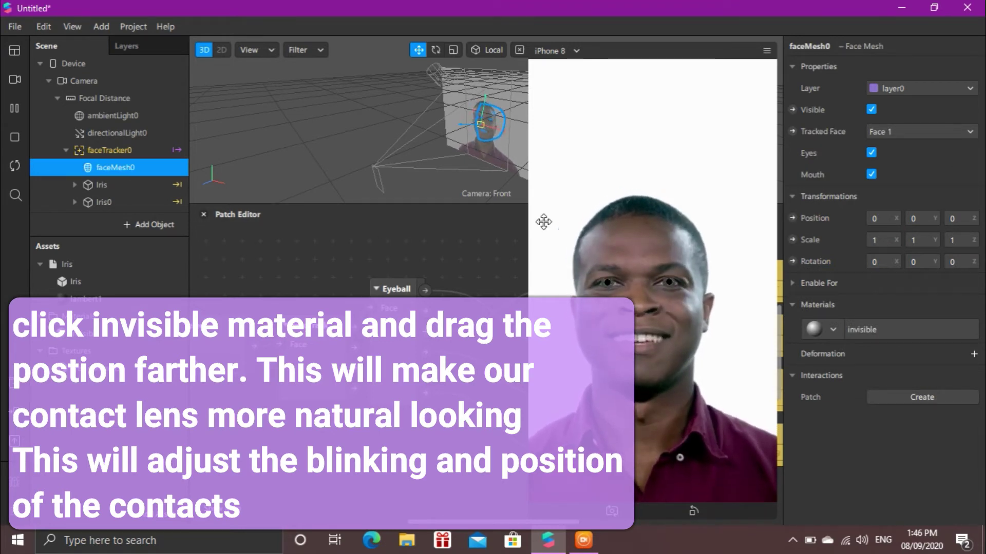
pyautogui.moveTo(459, 204); pyautogui.dragTo(410, 548)
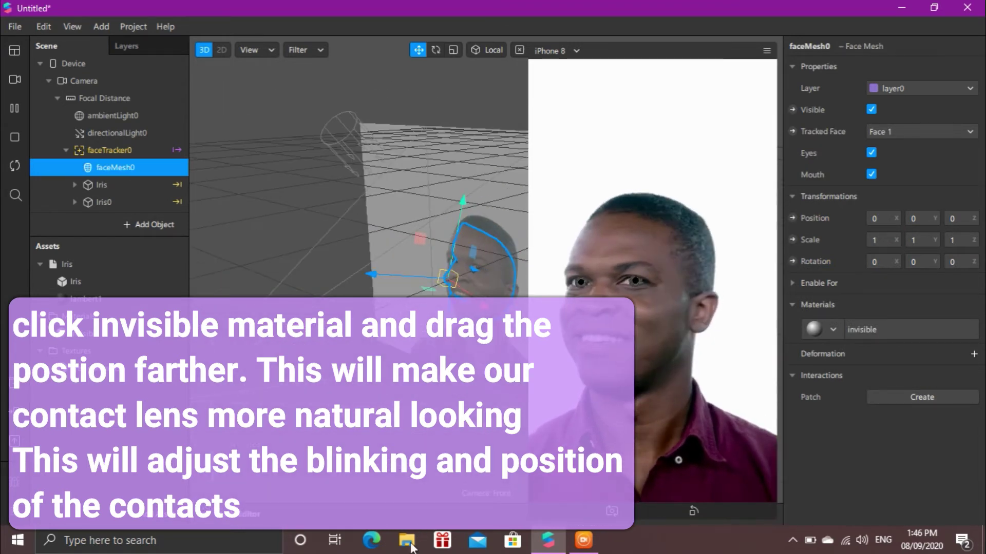
pyautogui.scroll(5, 424, 400)
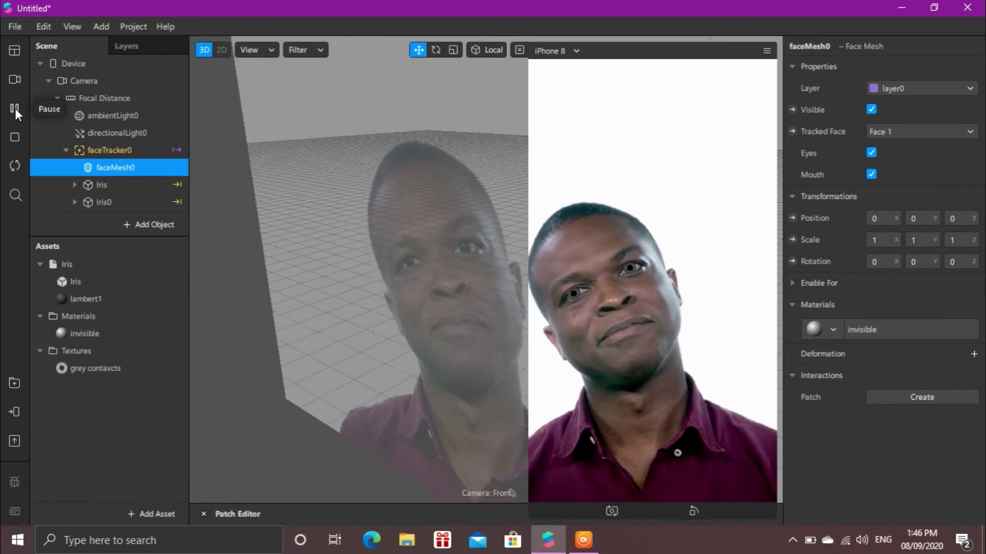
pyautogui.click(15, 109)
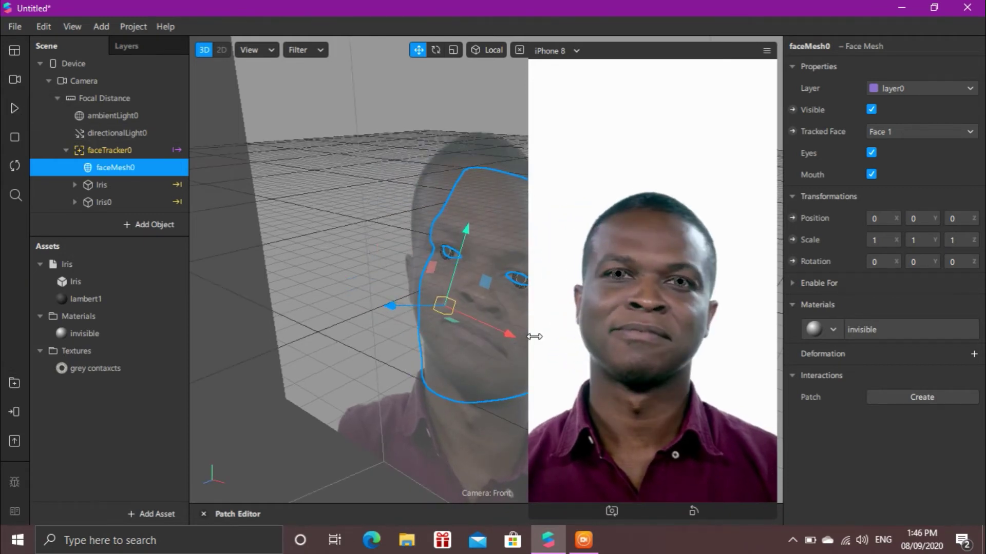
pyautogui.moveTo(530, 335); pyautogui.dragTo(621, 198)
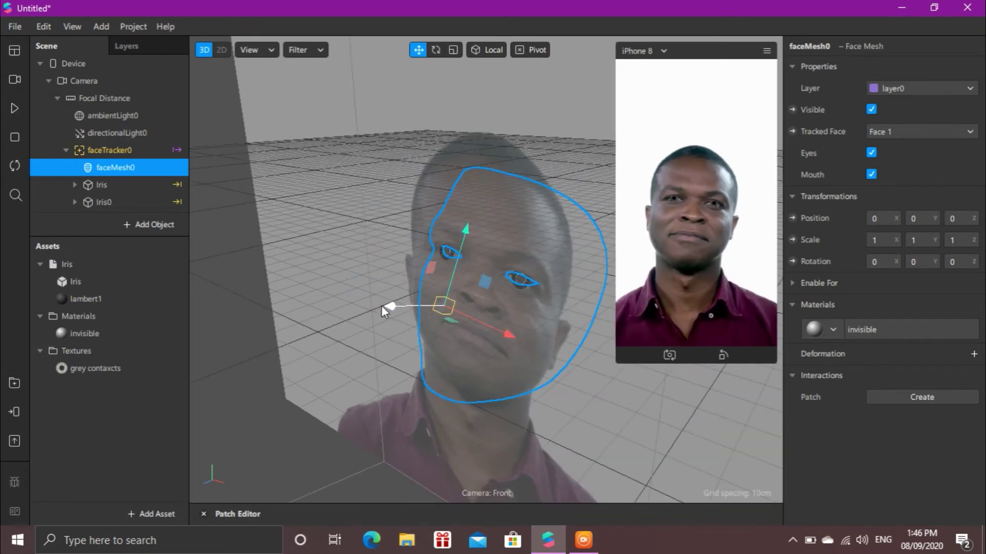
pyautogui.moveTo(389, 306)
pyautogui.mouseDown()
pyautogui.moveTo(377, 310)
pyautogui.moveTo(387, 308)
pyautogui.mouseUp()
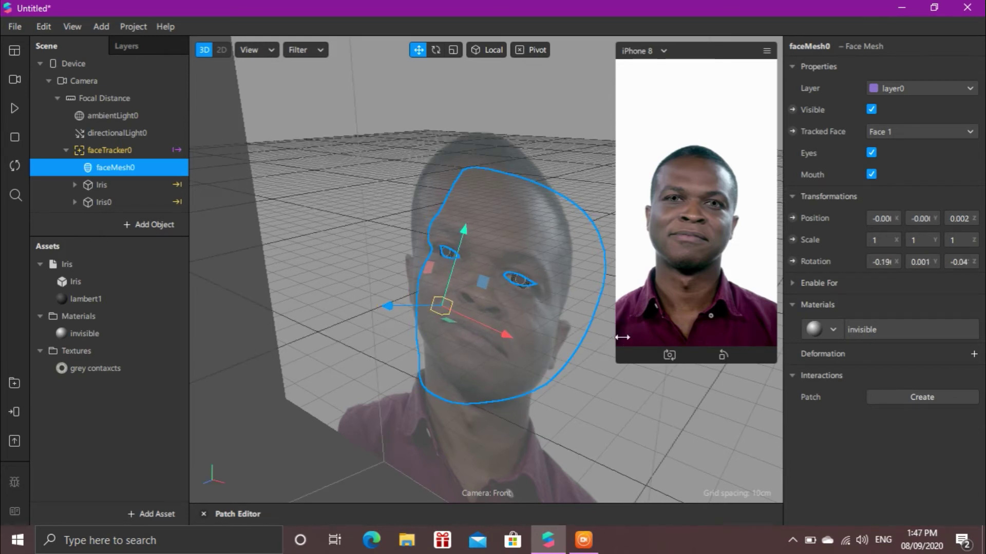
# Step: Enlarge the iPhone 8 preview and clear the object selection for a closer look at both eyes
pyautogui.moveTo(595, 365); pyautogui.dragTo(559, 346)
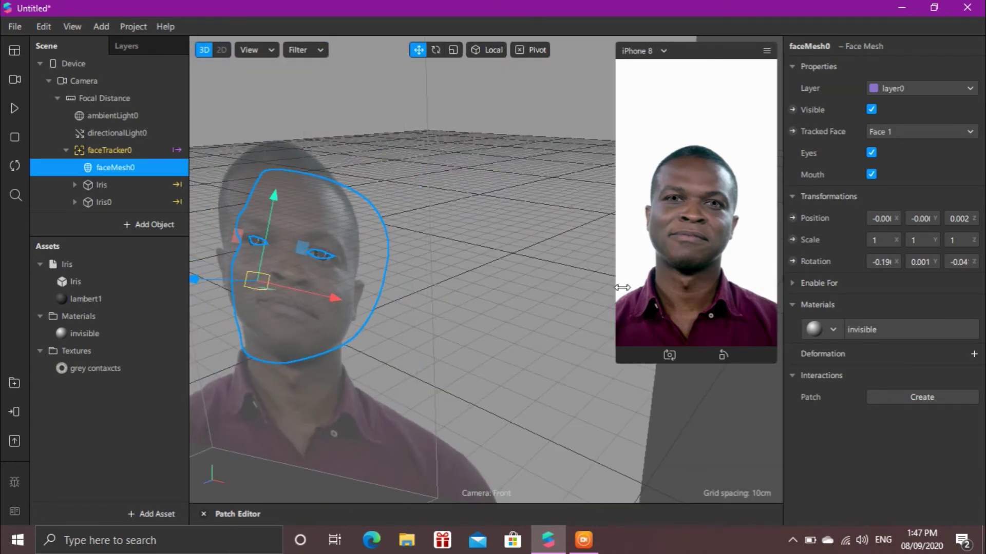
pyautogui.moveTo(622, 288); pyautogui.dragTo(527, 298)
pyautogui.click(262, 332)
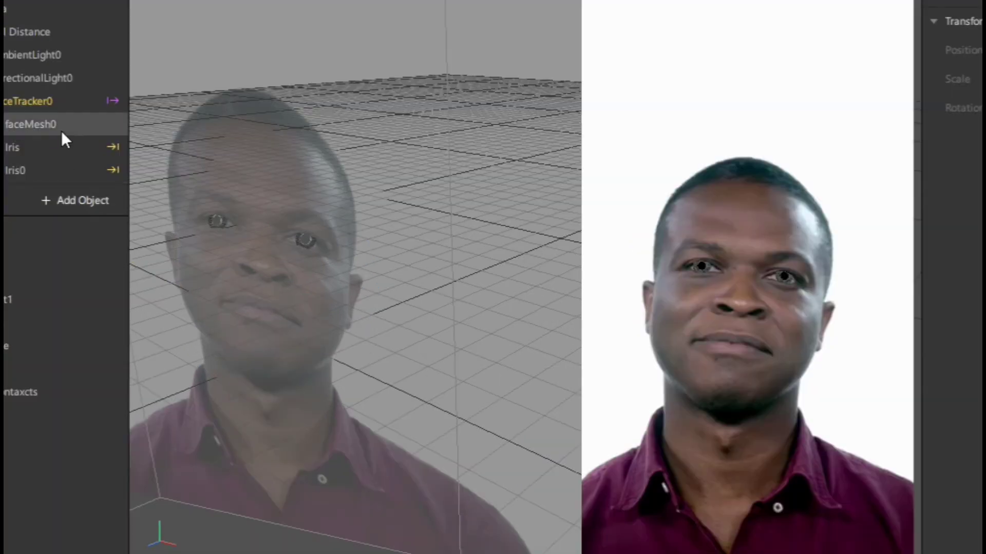
# Step: Move faceMesh0 along its Z axis to about 0.005 so it sits better against the irises
pyautogui.click(138, 171)
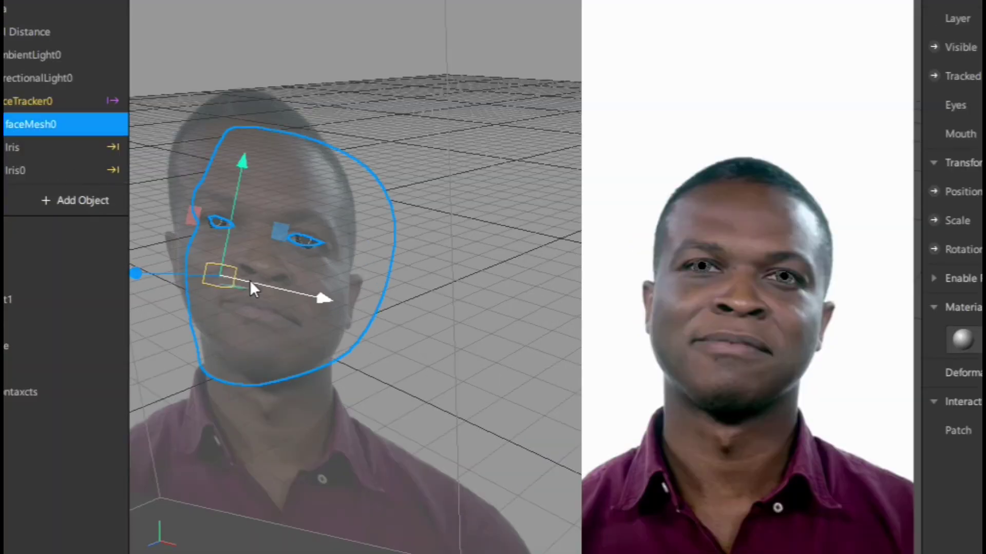
pyautogui.press('f')
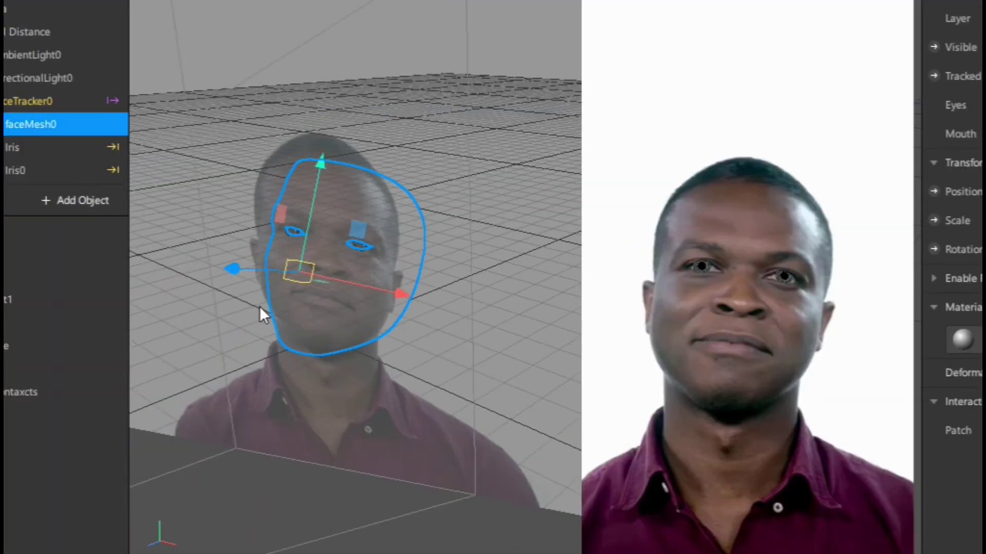
pyautogui.moveTo(233, 268); pyautogui.dragTo(219, 271)
pyautogui.moveTo(224, 265)
pyautogui.mouseDown()
pyautogui.moveTo(252, 254)
pyautogui.moveTo(235, 257)
pyautogui.mouseUp()
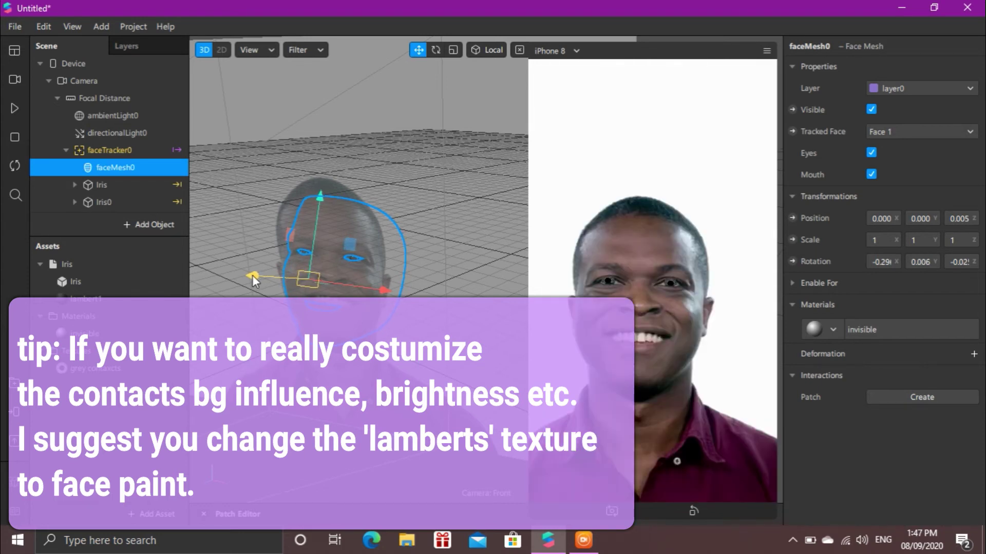
# Step: Select the Iris object, play the preview video briefly to examine the contacts, and reselect faceMesh0
pyautogui.click(141, 180)
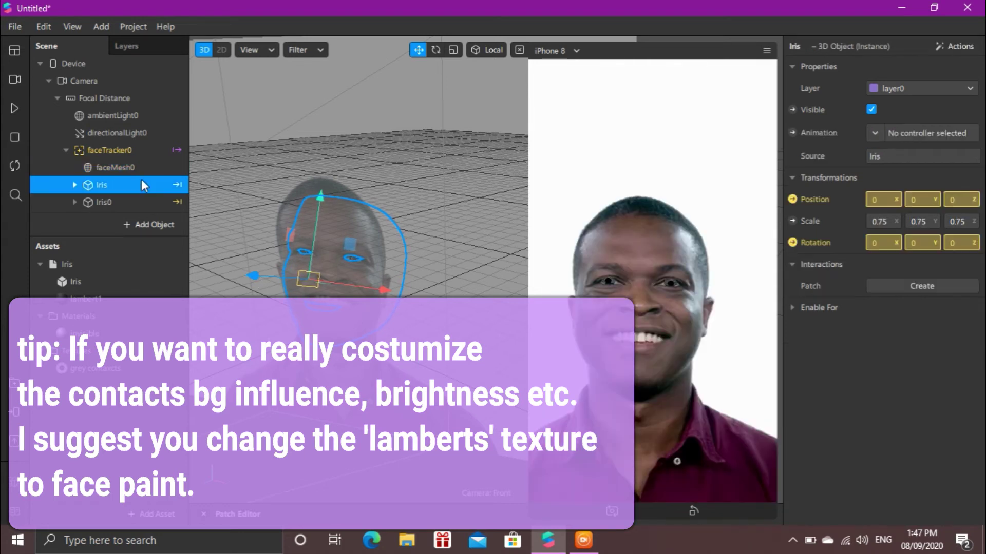
pyautogui.click(15, 109)
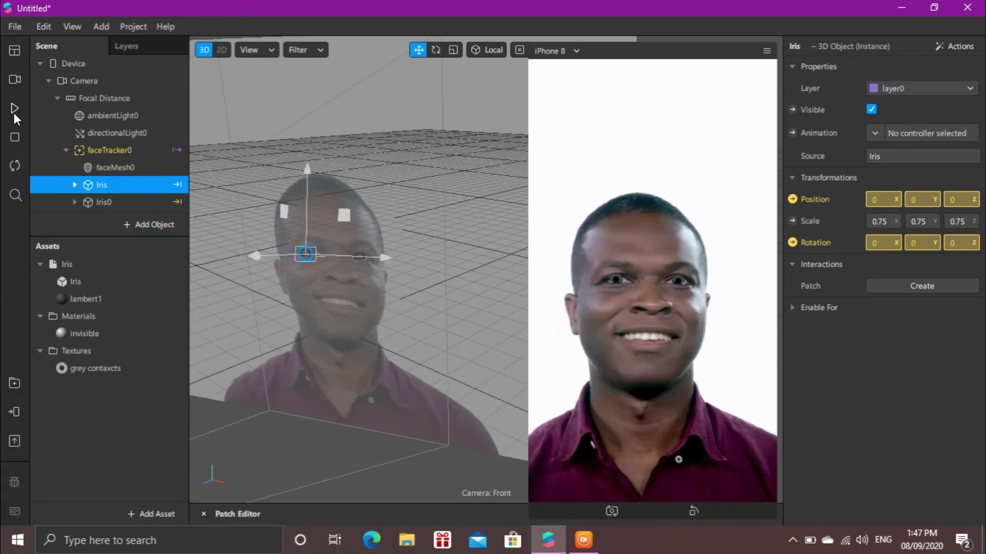
pyautogui.click(13, 111)
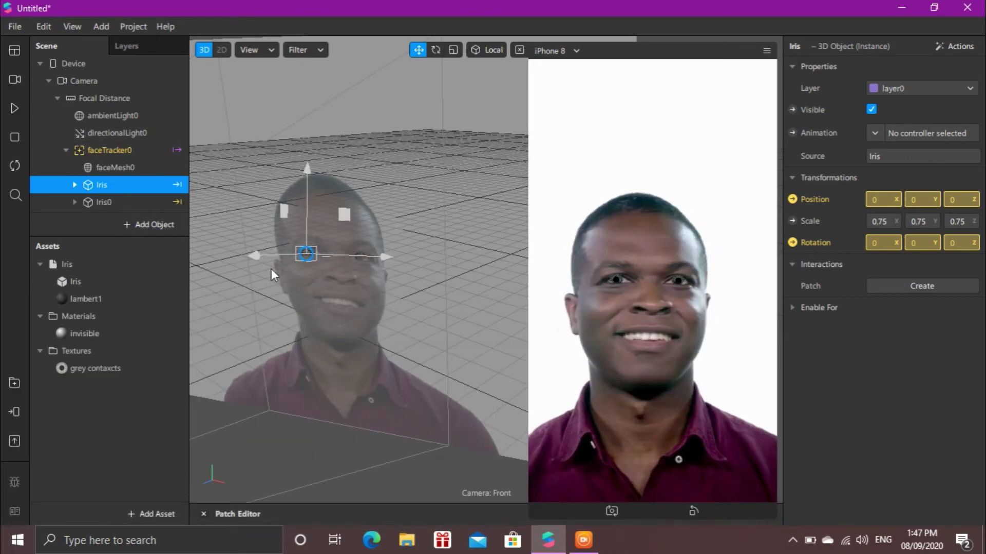
pyautogui.click(140, 163)
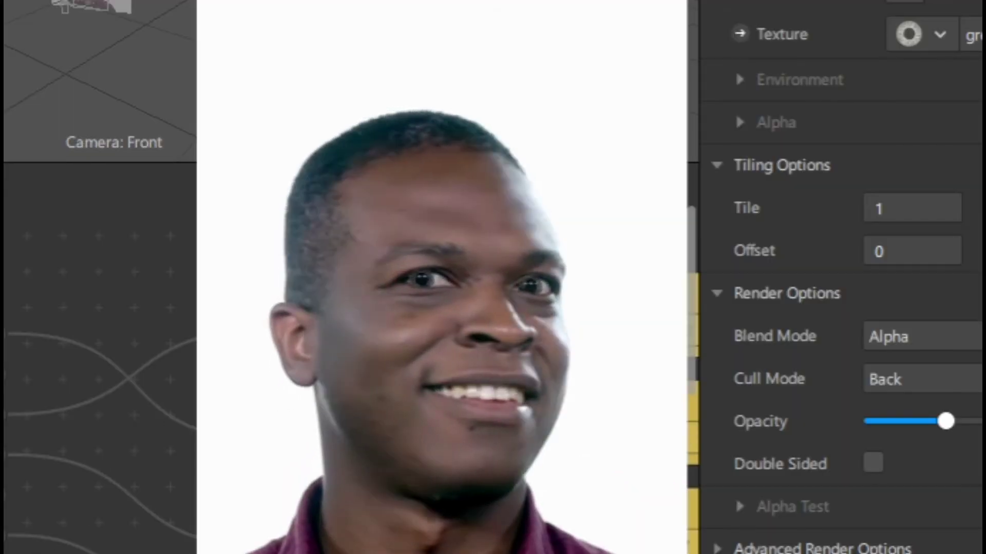